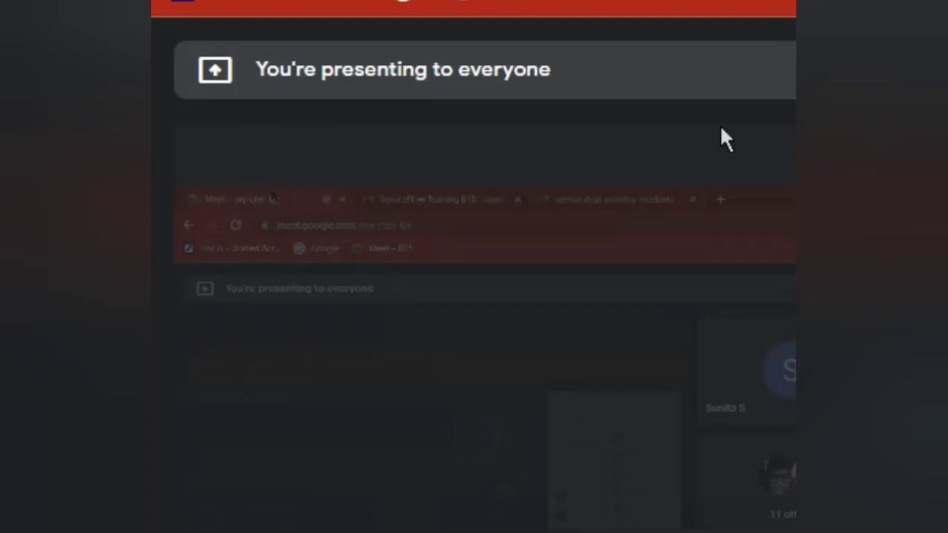
- Close the My ITIL Homepage page, show the Service Desk Monthly Incident report's Data settings and dismiss its Sharing pane
mouse_move(791, 185)
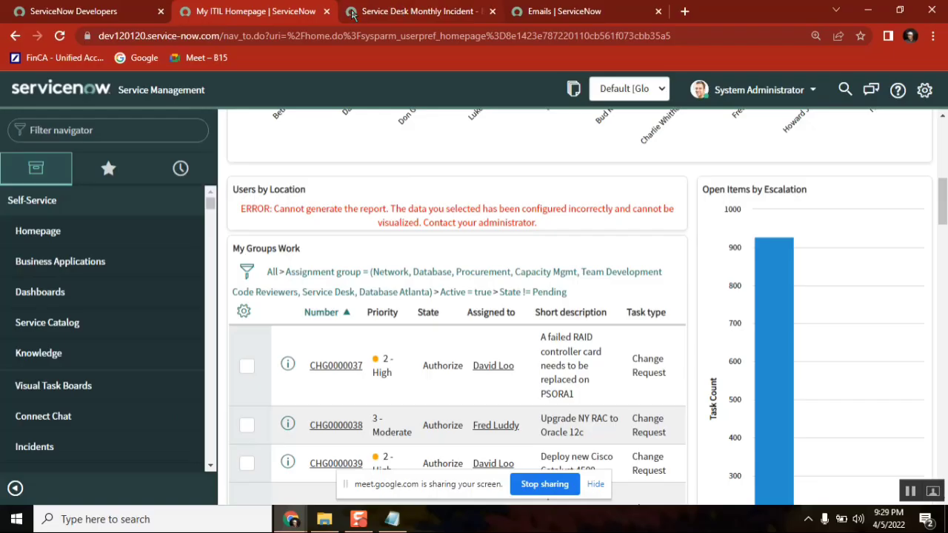
left_click(328, 13)
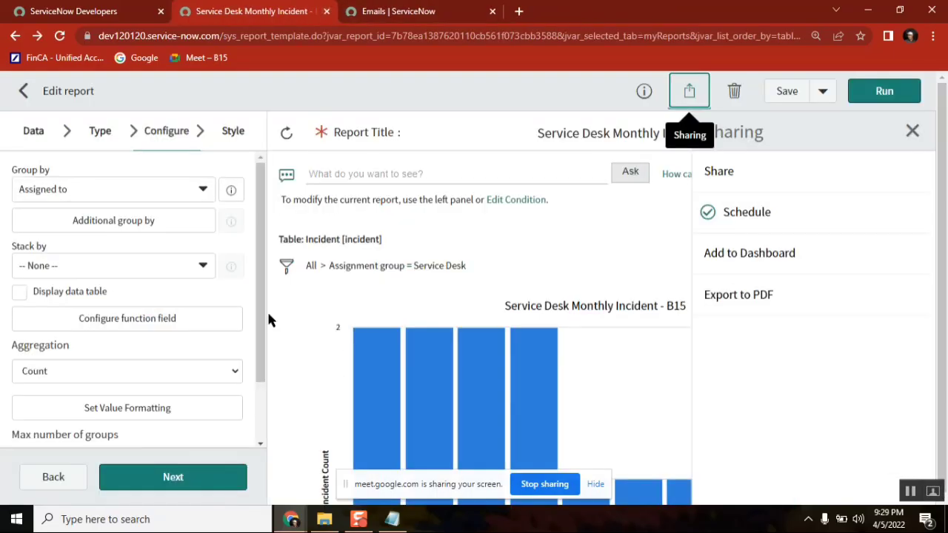
left_click(29, 130)
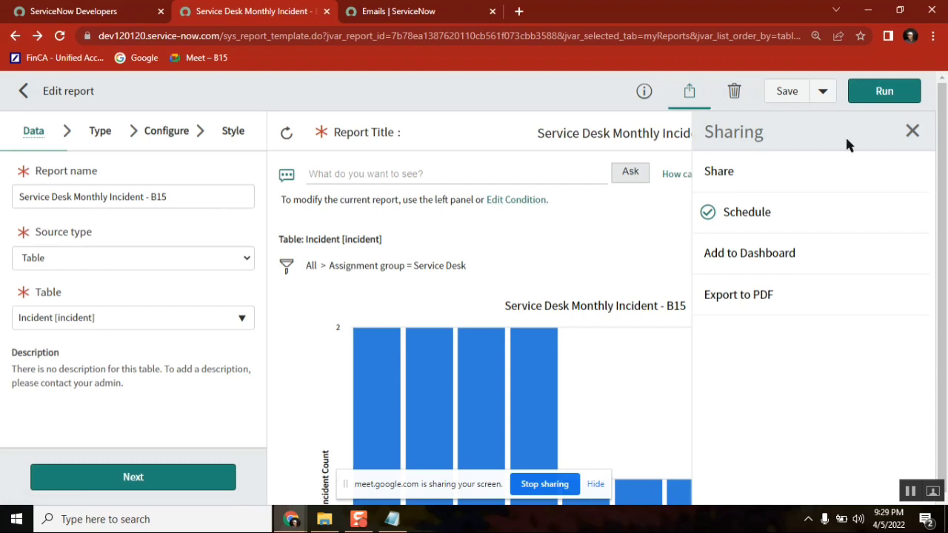
left_click(913, 131)
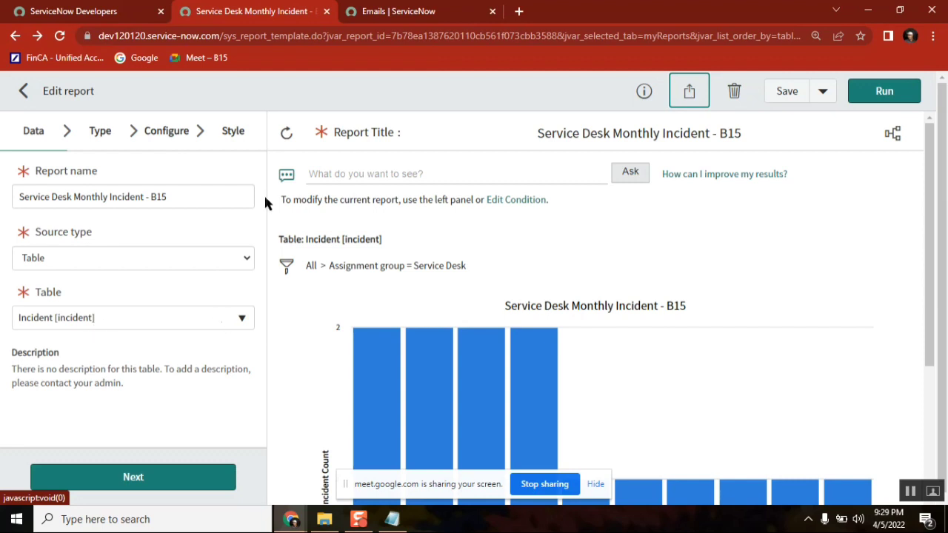
- Launch the dev120120 instance from the developer site and open the Database Views list in a separate browser tab
left_click(111, 12)
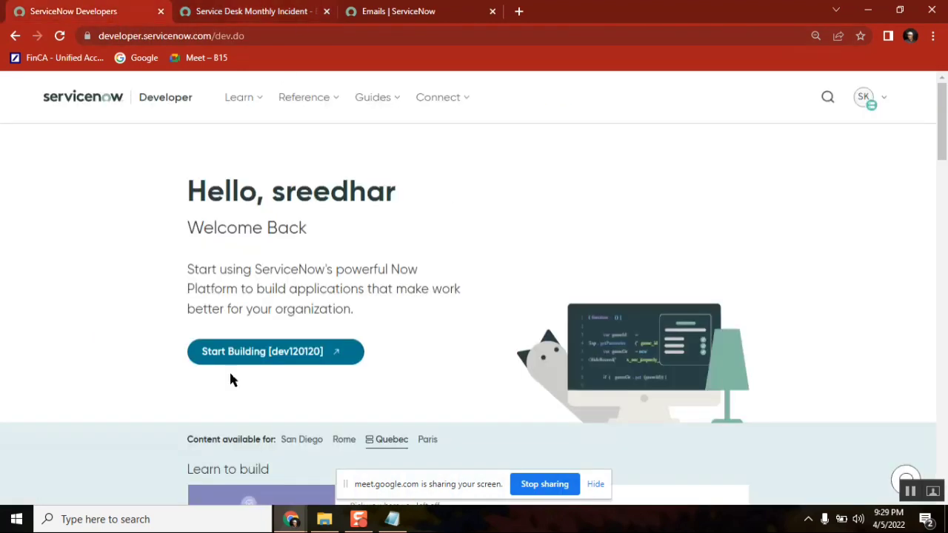
left_click(249, 351)
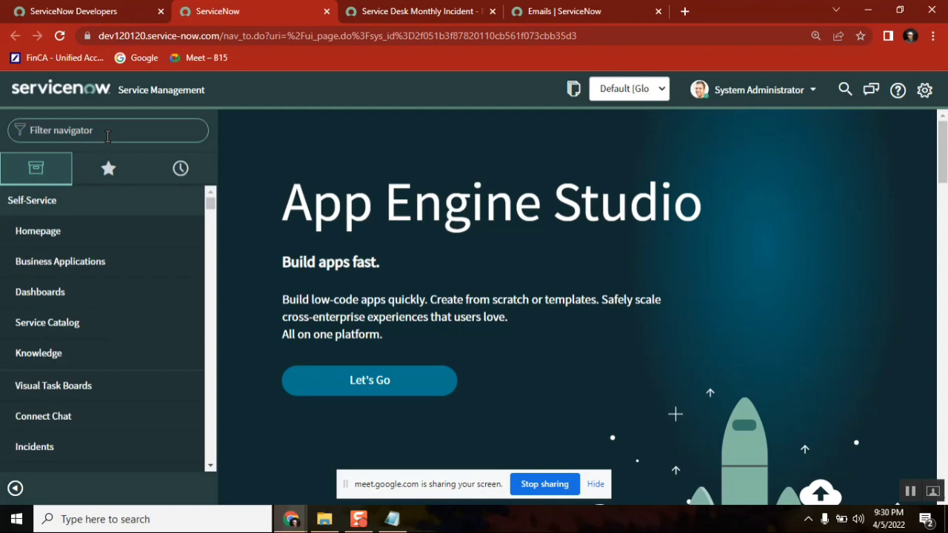
type("database")
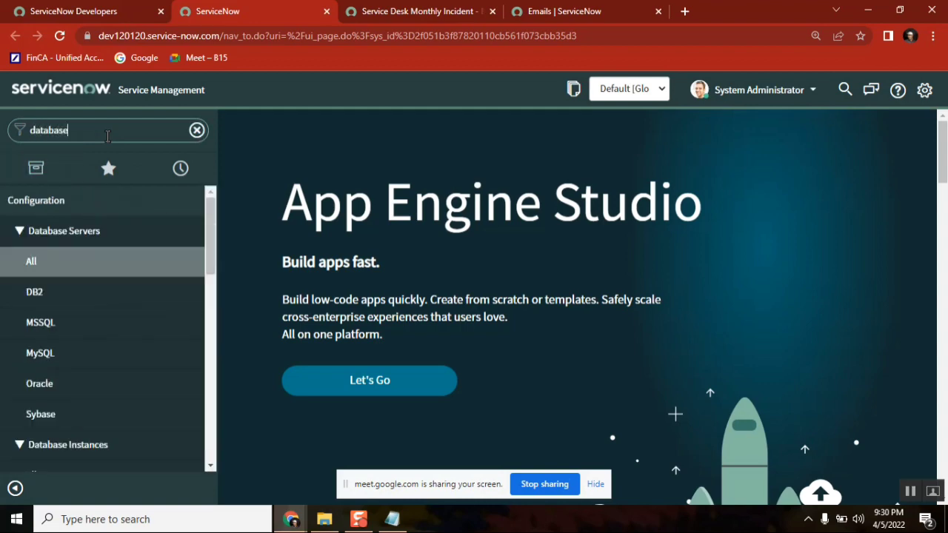
type(" v")
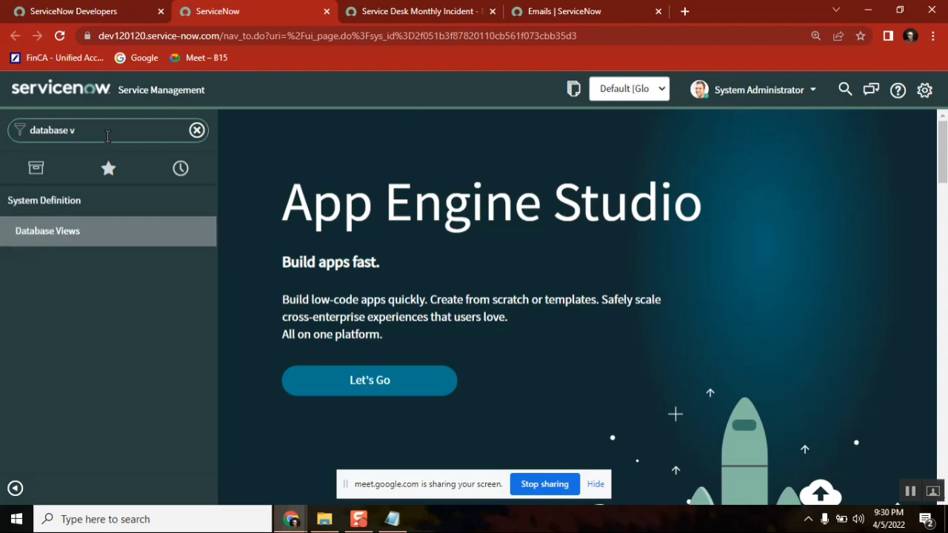
middle_click(65, 237)
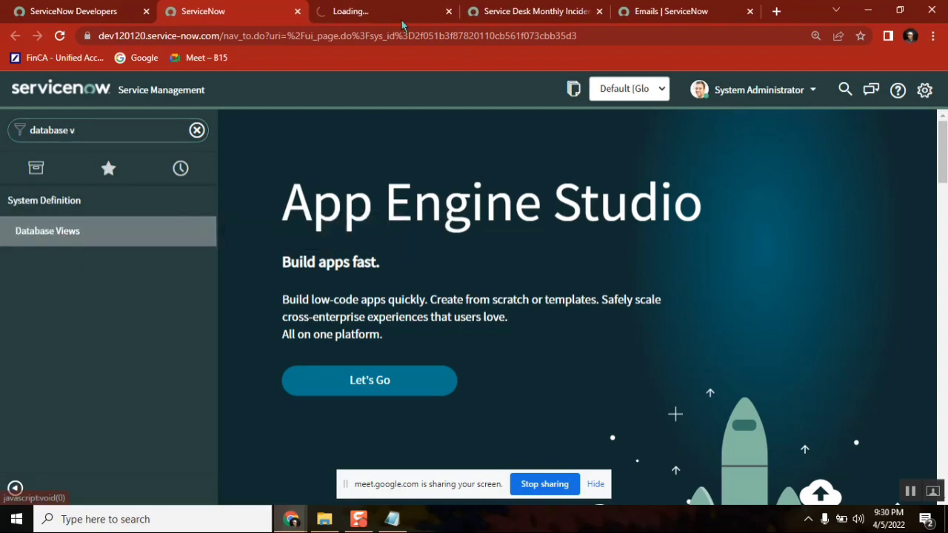
left_click(377, 9)
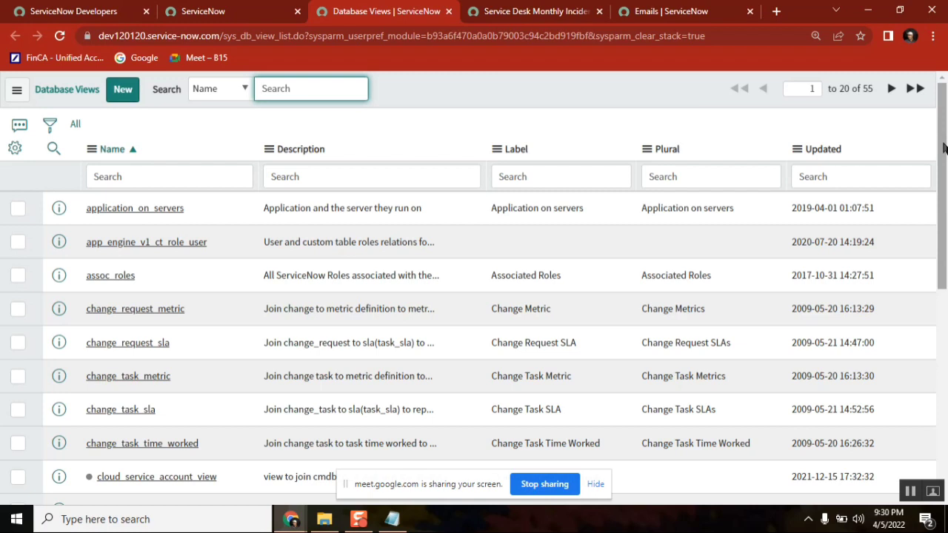
- Open the incident_time_worked database view from the second page of the list in its own tab and show its view tables
left_click_drag(943, 148, 947, 374)
left_click(896, 453)
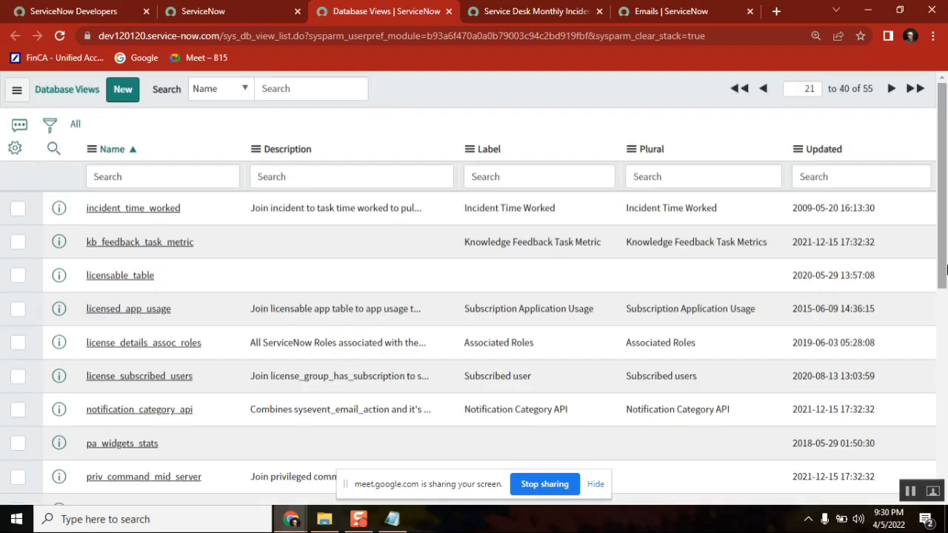
middle_click(159, 209)
left_click(457, 16)
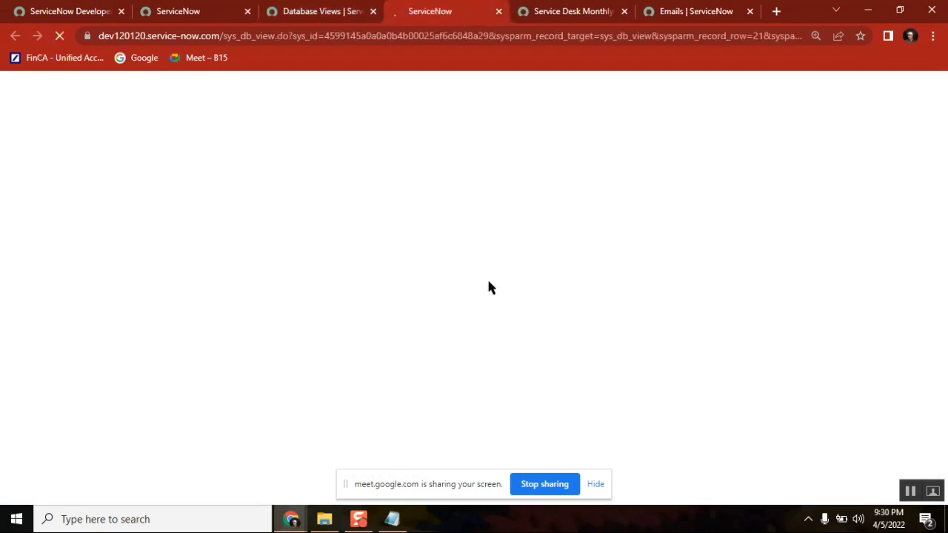
left_click(844, 260)
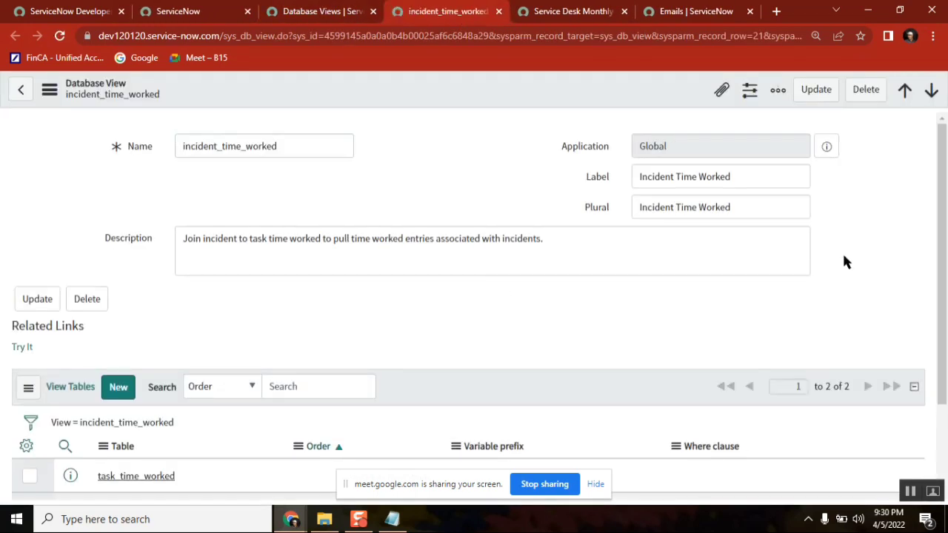
scroll(844, 260, "down", 2)
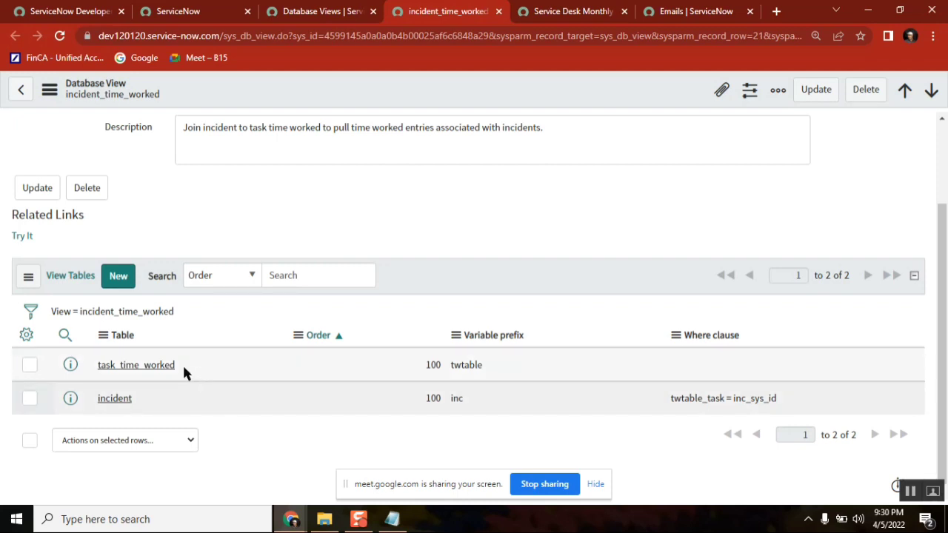
- Copy the task_time_worked table name from the view and open that table's records with task_time_worked.LIST in the navigator
left_click_drag(183, 363, 101, 370)
key("ctrl+c")
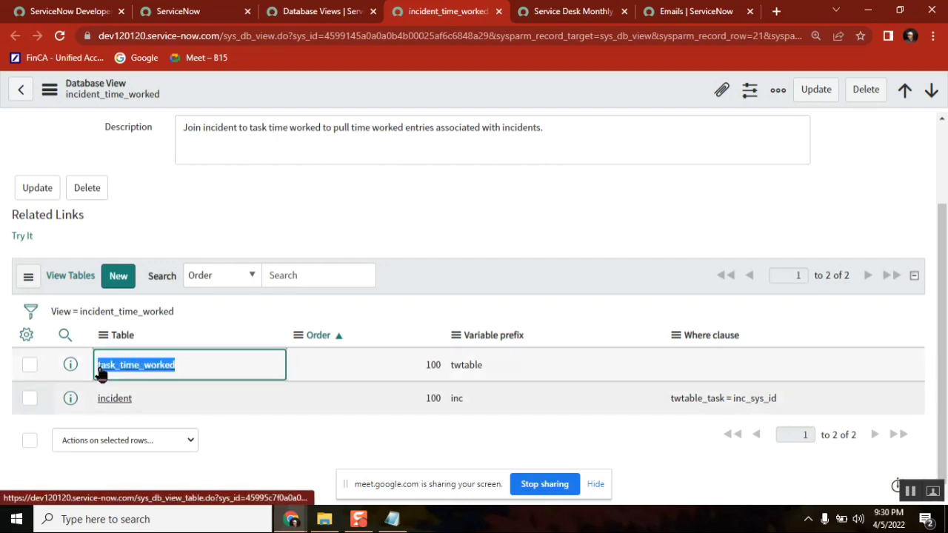
left_click(287, 20)
left_click(187, 15)
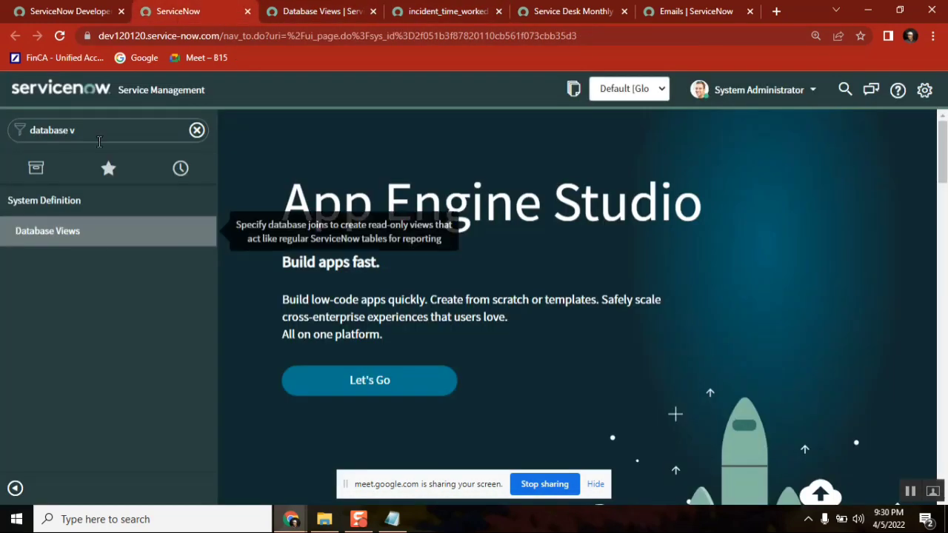
left_click(99, 135)
key("ctrl+v")
type(".LIST")
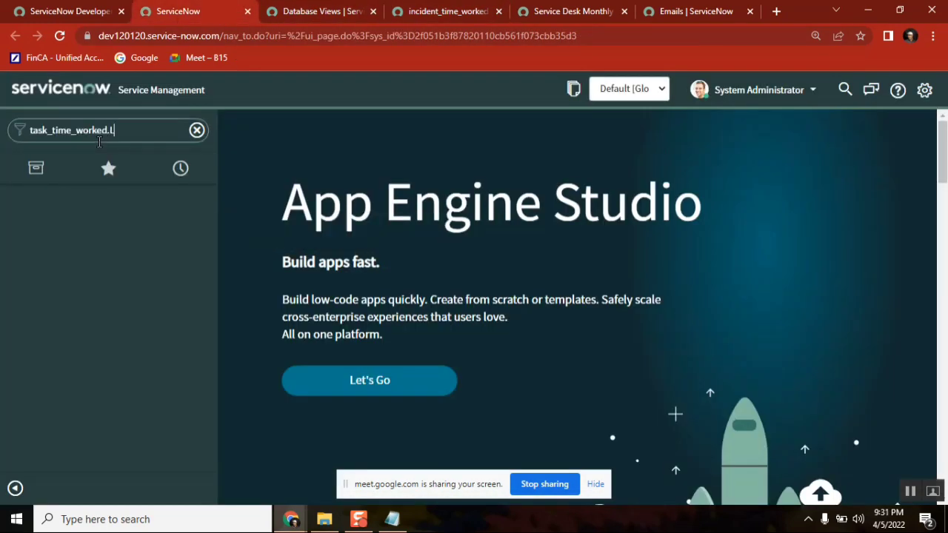
key("Return")
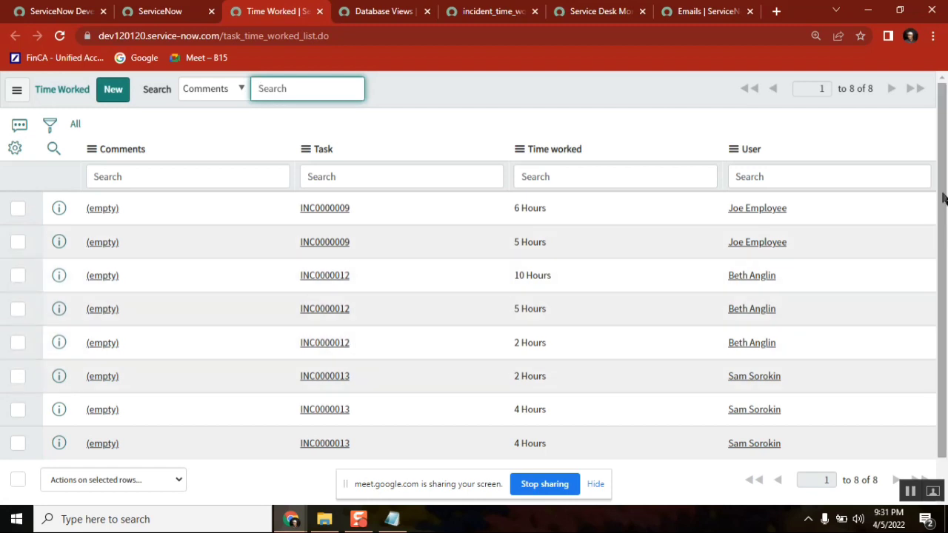
left_click_drag(944, 195, 944, 163)
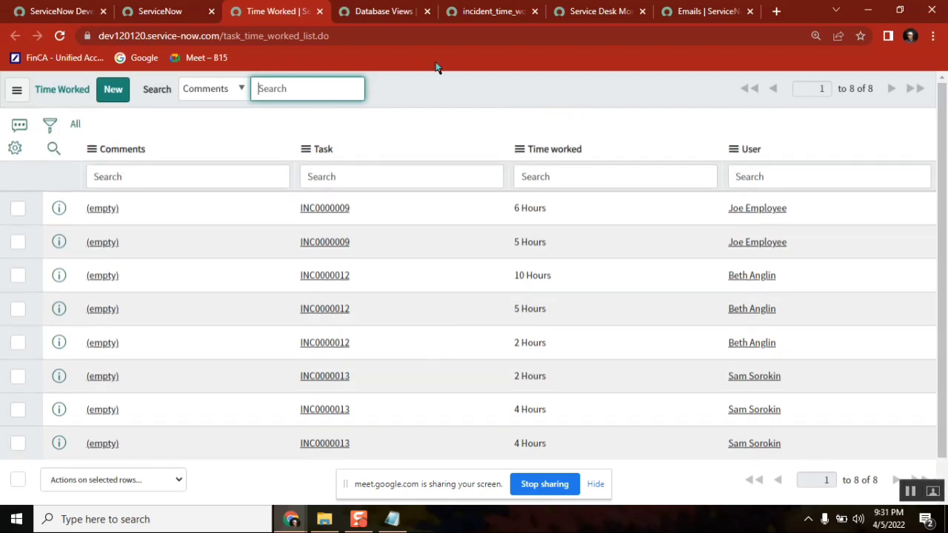
- Return to the incident_time_worked database view and review its description and the tables it joins
left_click(354, 14)
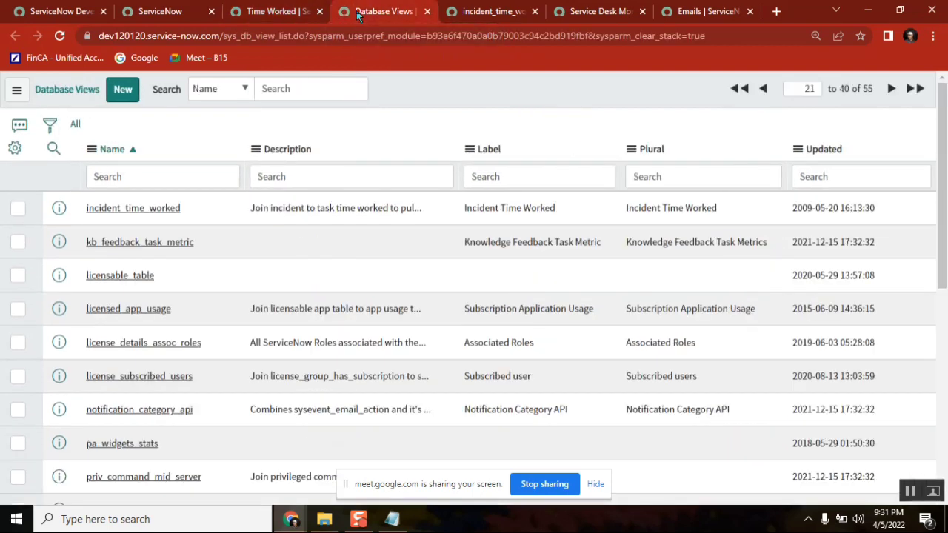
left_click(478, 13)
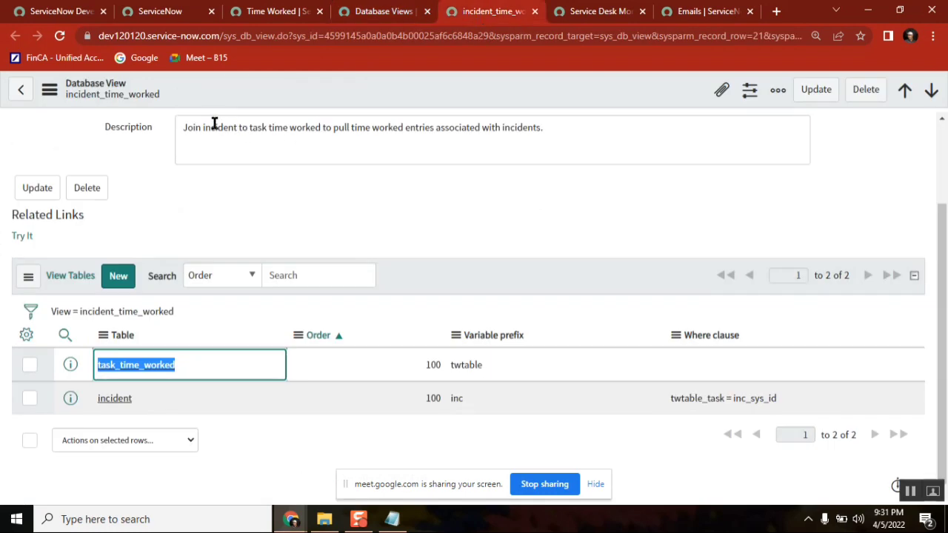
double_click(444, 132)
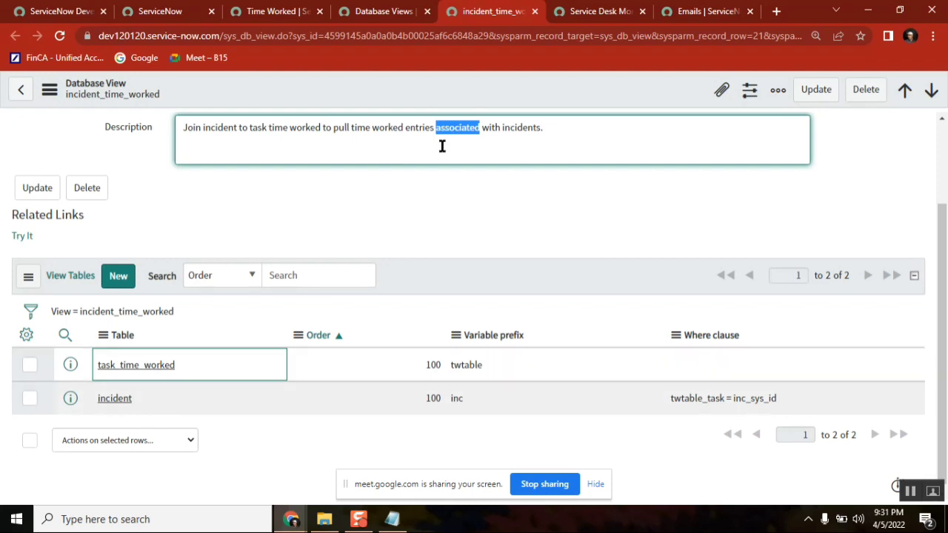
double_click(139, 400)
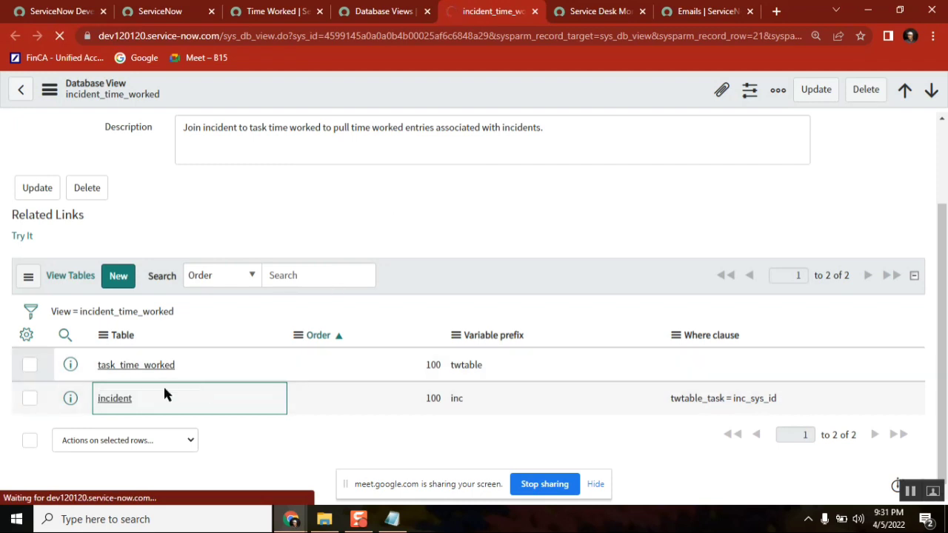
left_click_drag(164, 391, 85, 419)
left_click(313, 184)
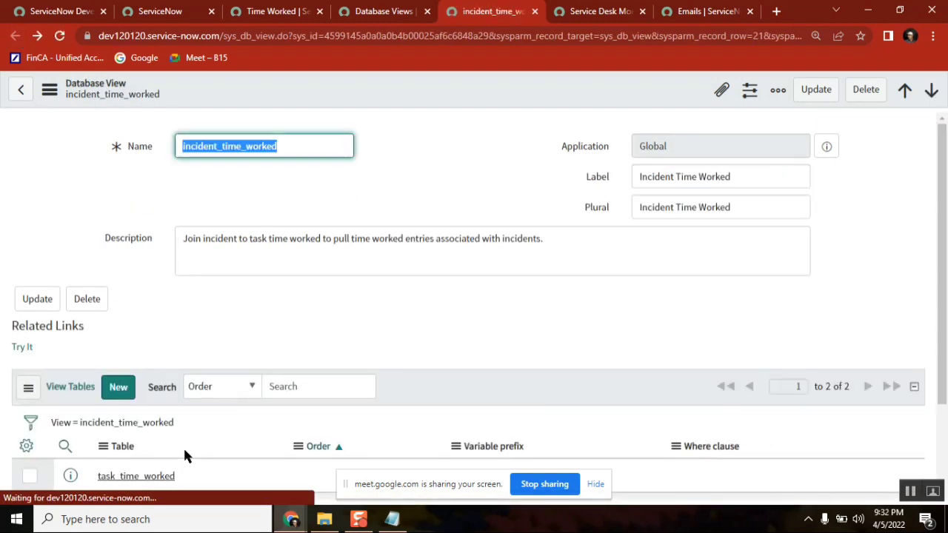
scroll(945, 198, "down", 2)
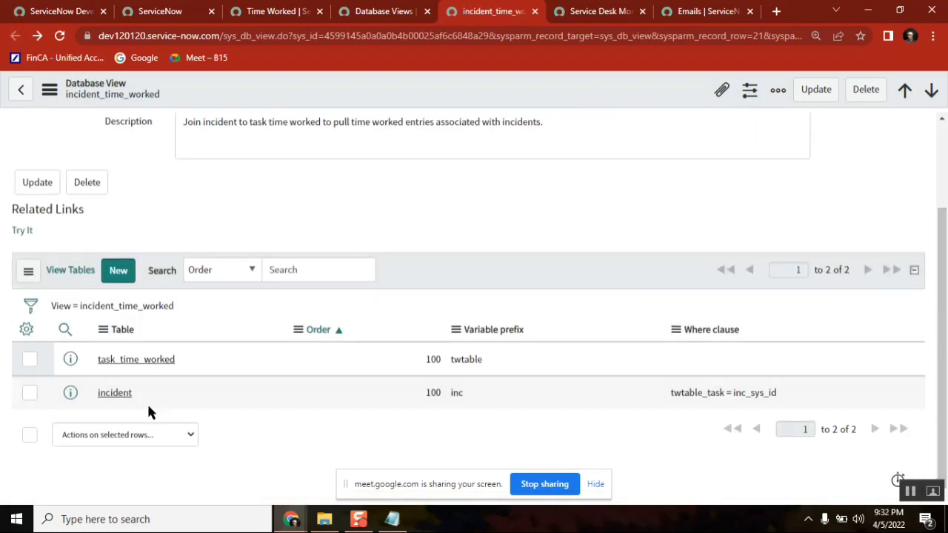
- Copy the incident table name from the view and open that table's records with incident.LIST in the navigator
double_click(104, 393)
key("ctrl+c")
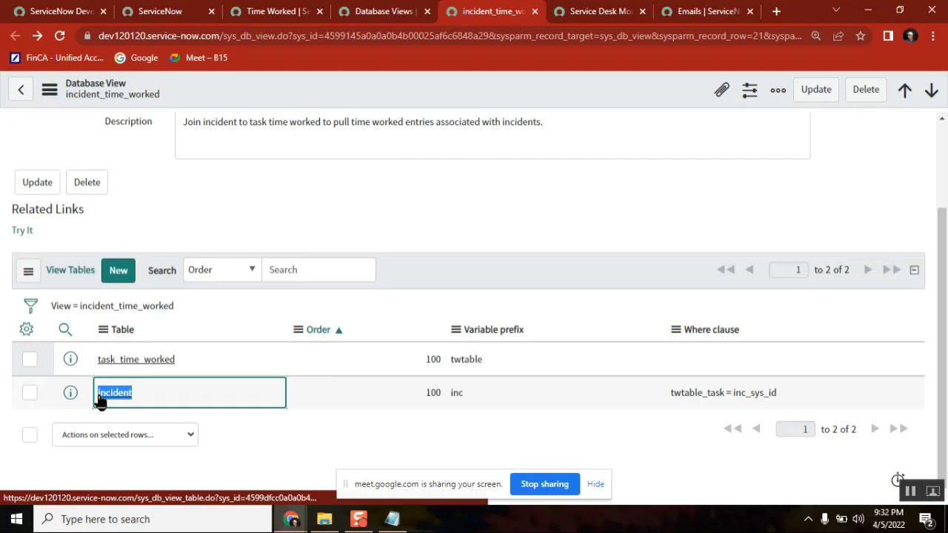
left_click(162, 12)
left_click(124, 128)
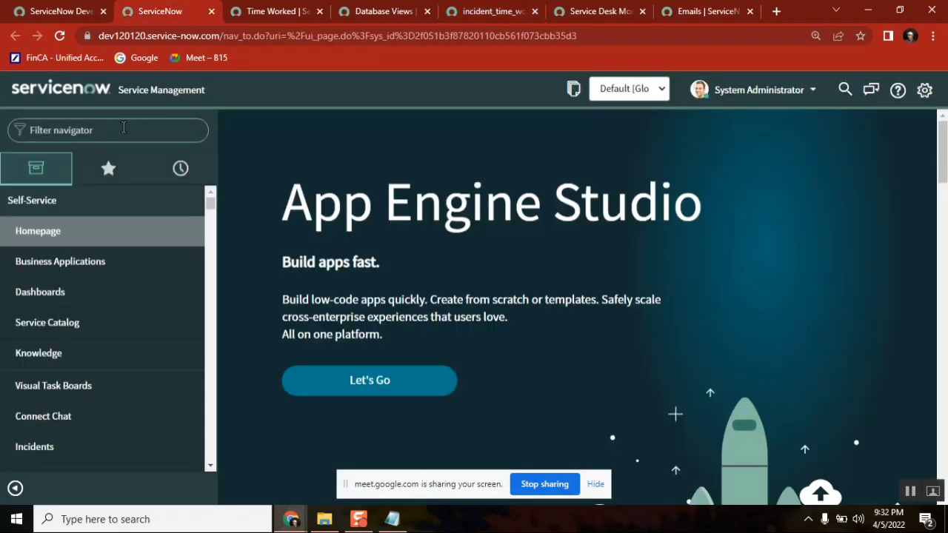
key("ctrl+v")
type(".list")
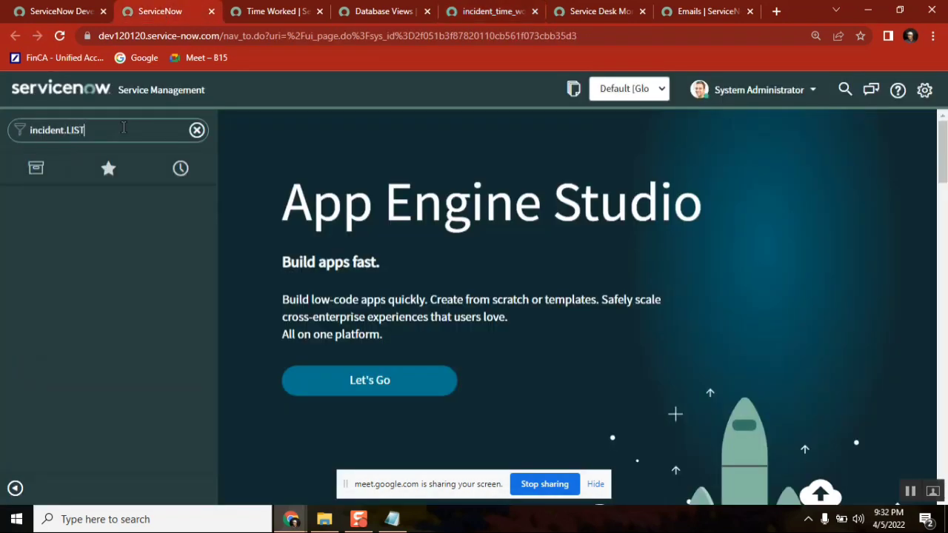
key("Return")
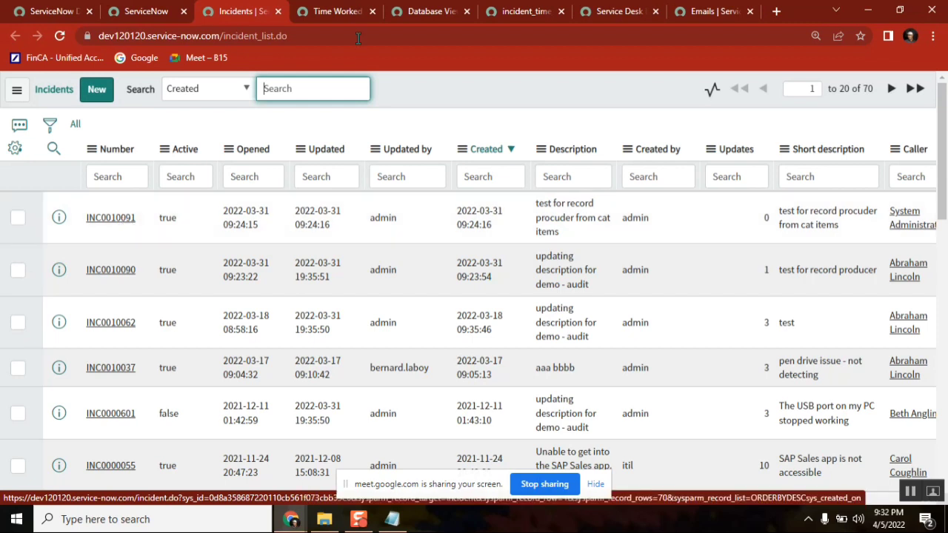
- Compare the Incidents list with the Time Worked list to relate the records of the two joined tables
left_click(337, 13)
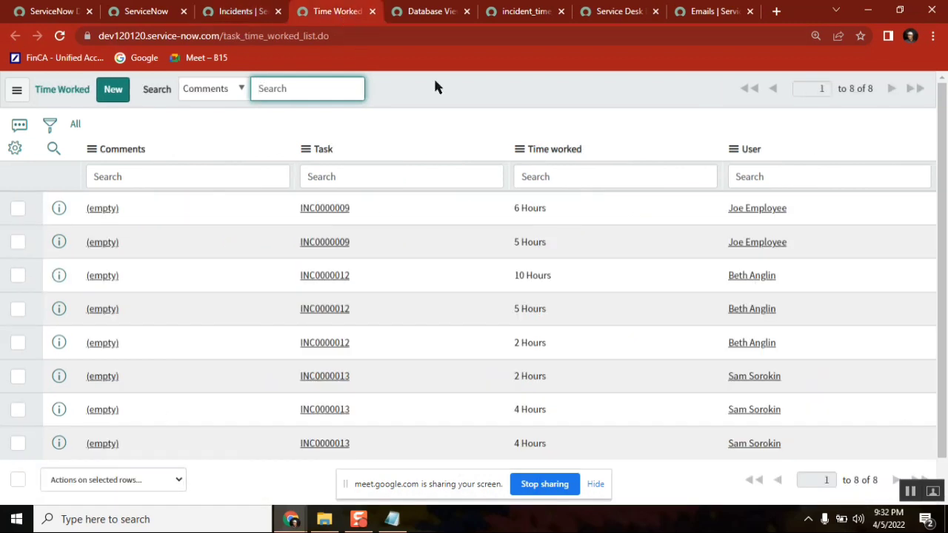
left_click(242, 12)
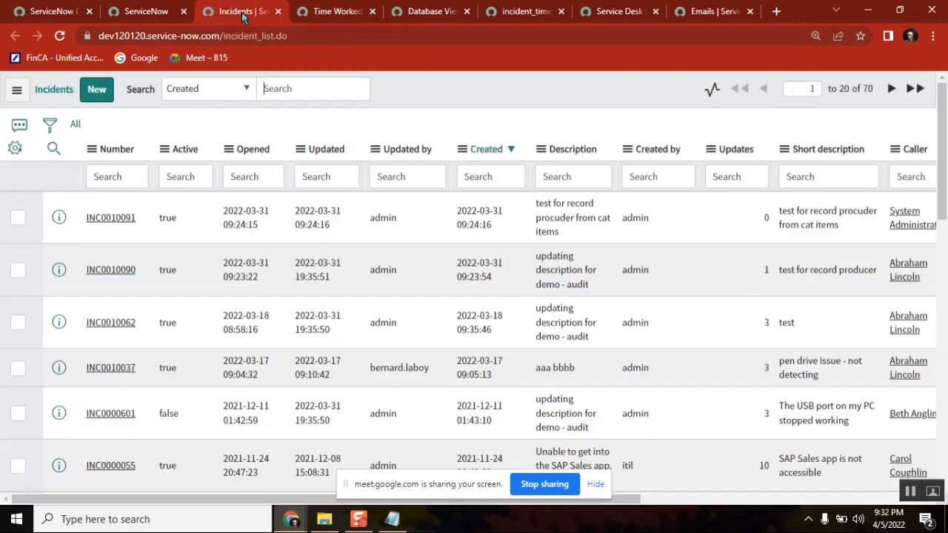
left_click(339, 15)
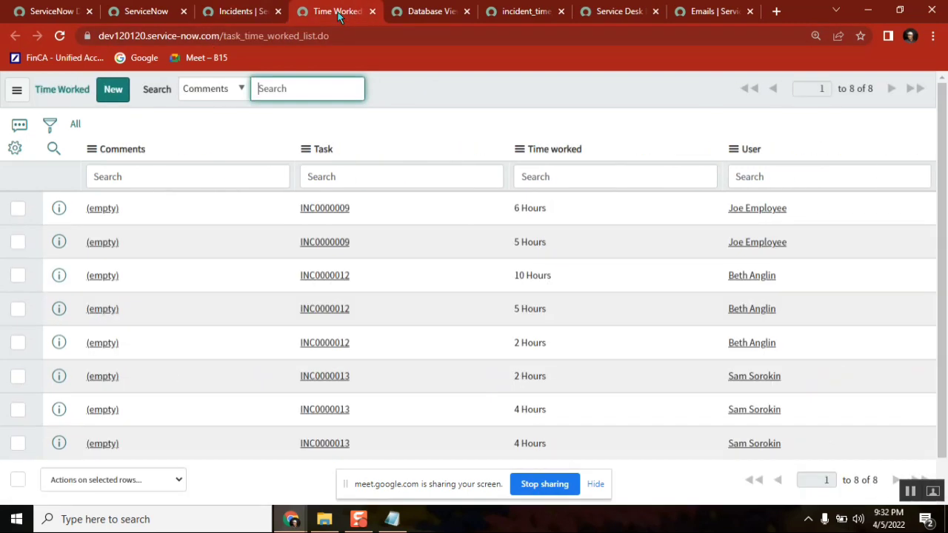
left_click(243, 15)
- Open the first Time Worked record, the 6-hour entry for INC0000009, in its own tab and inspect its Task field
left_click(339, 15)
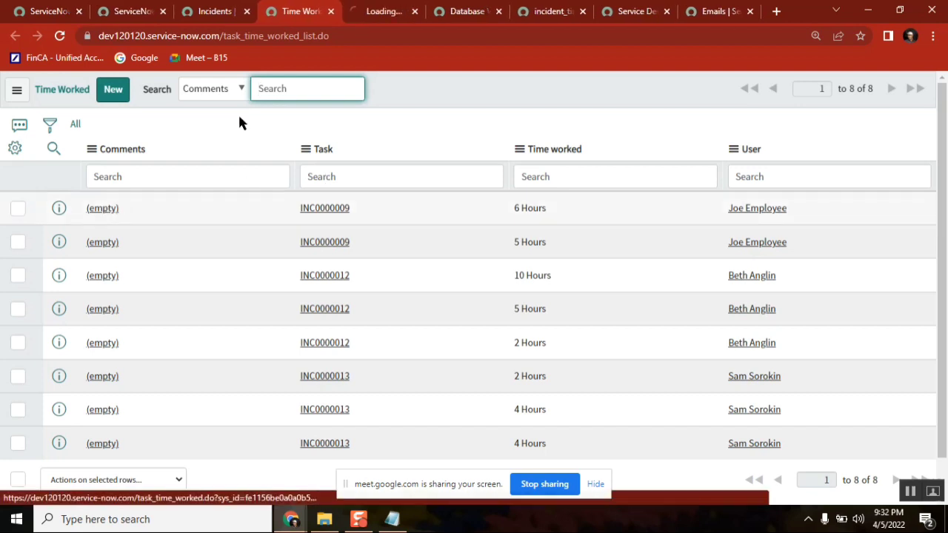
left_click(366, 12)
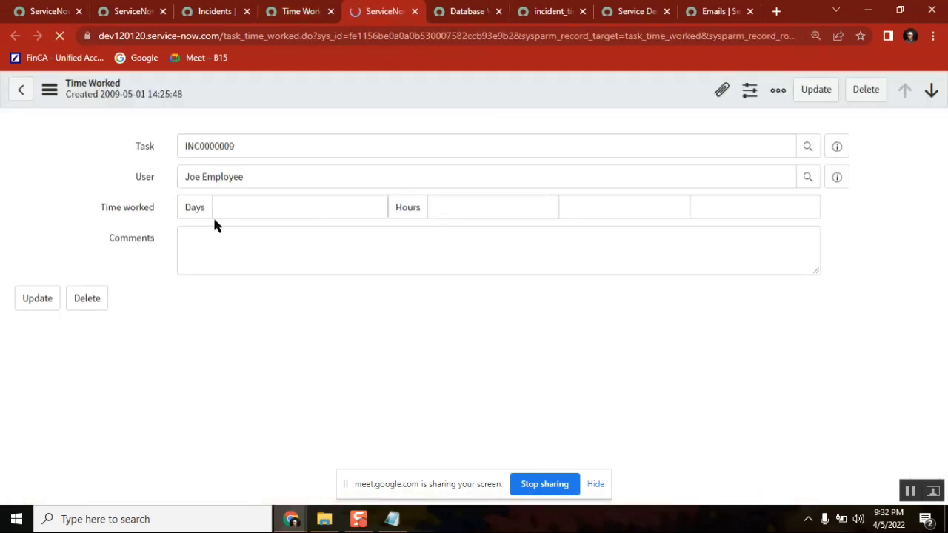
left_click(231, 147)
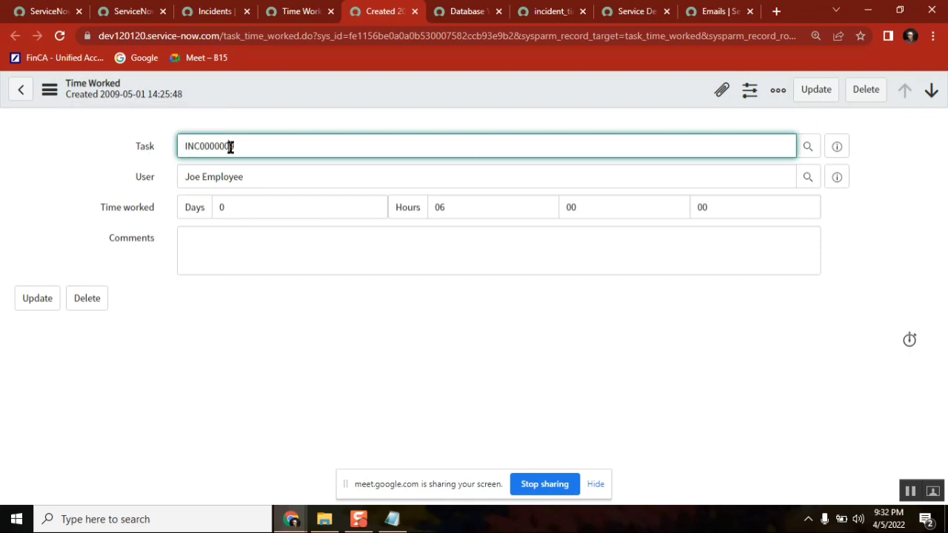
- Inspect the Task and Hours values of the Time Worked record, and compare them with the Time Worked and Incidents lists
double_click(229, 146)
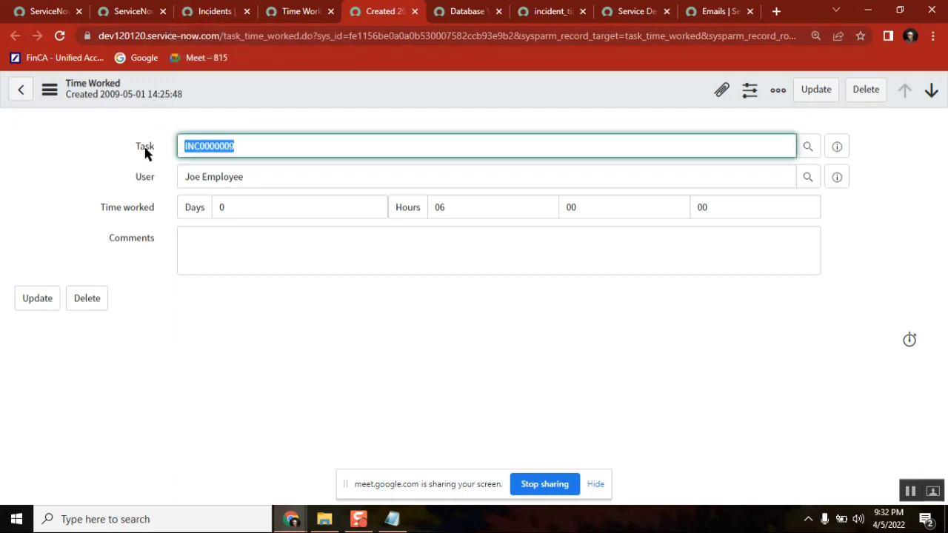
double_click(438, 208)
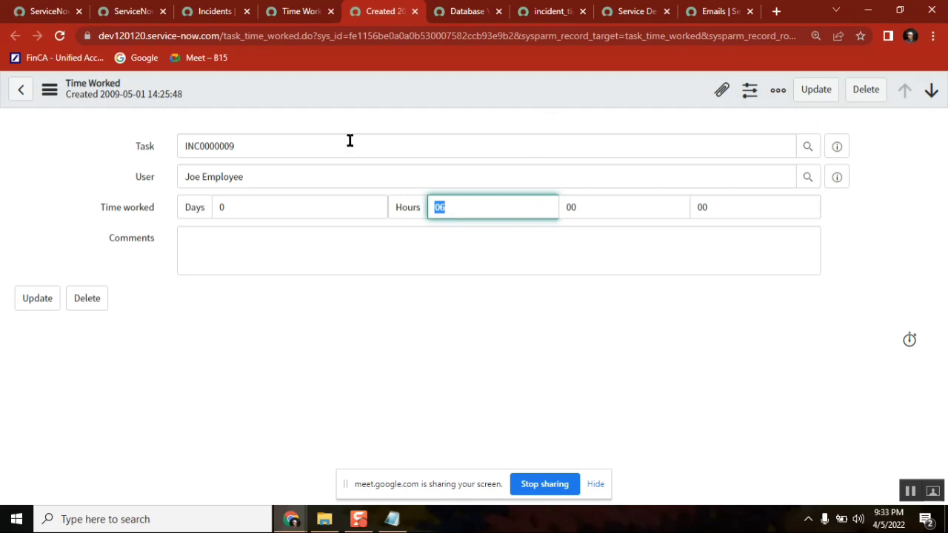
left_click(209, 12)
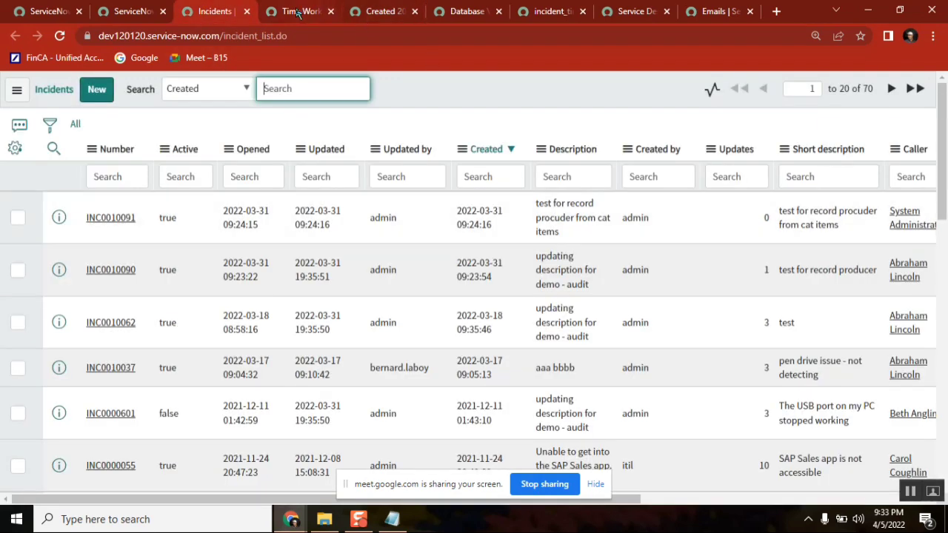
left_click(300, 12)
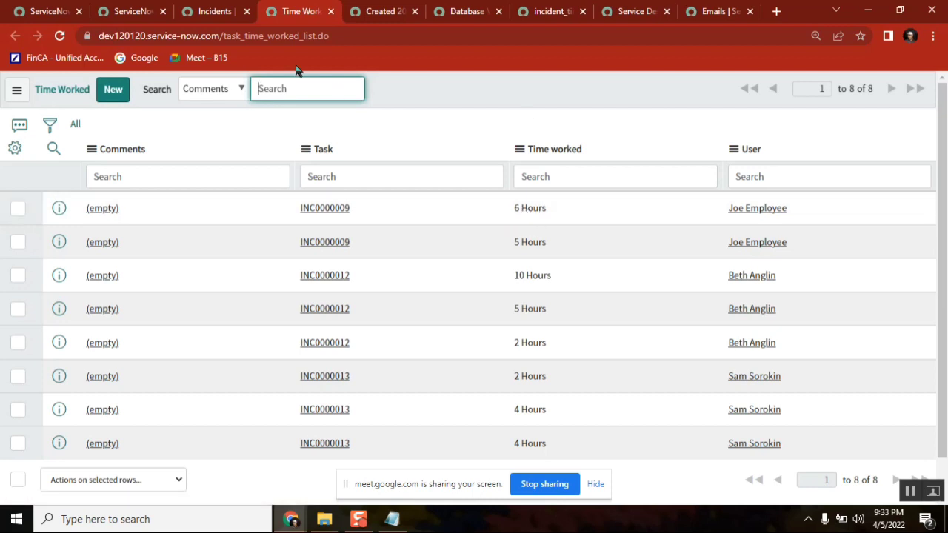
left_click(210, 15)
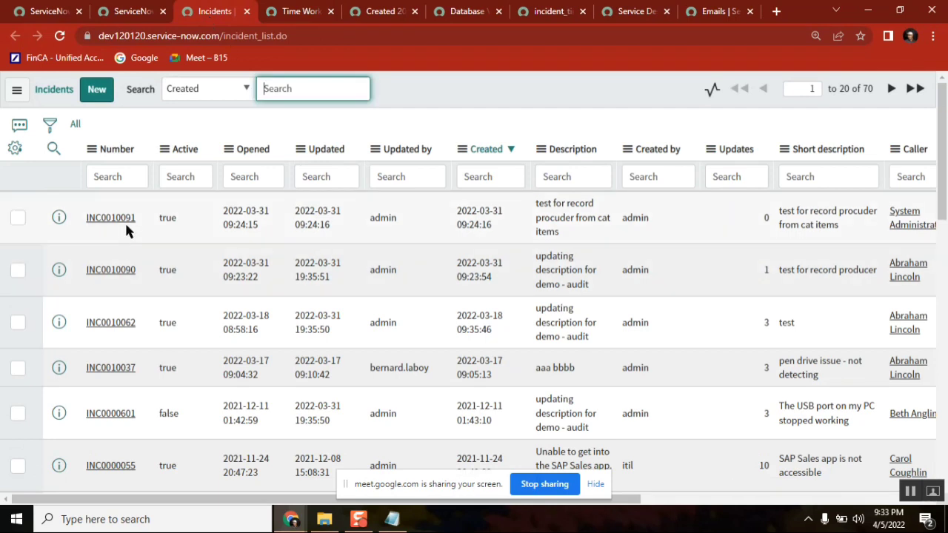
left_click_drag(875, 225, 86, 226)
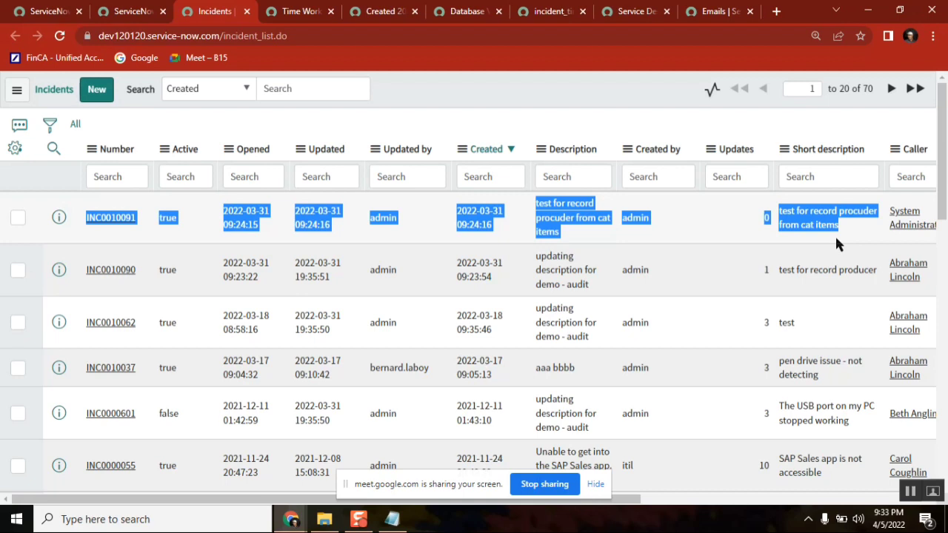
- Export the Incidents list to Excel (.xlsx) format and download the file
right_click(408, 153)
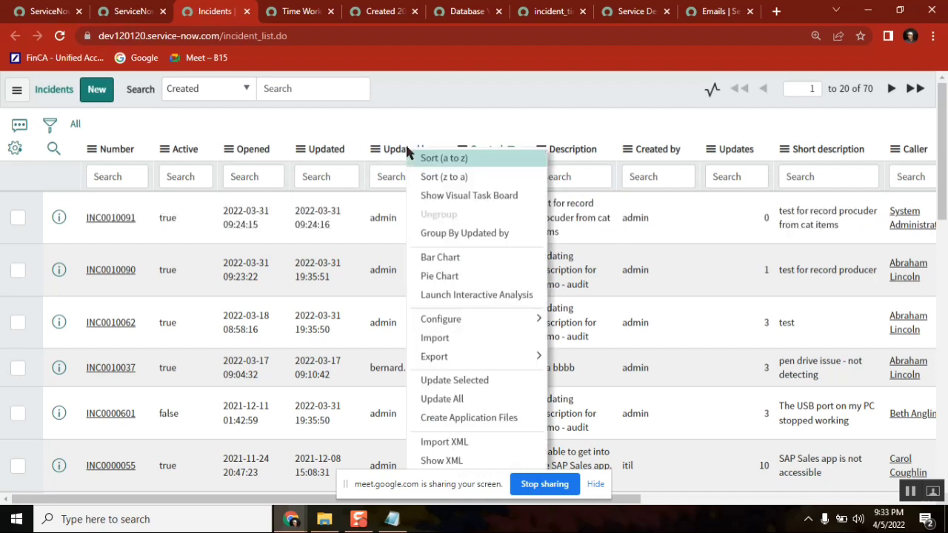
mouse_move(458, 357)
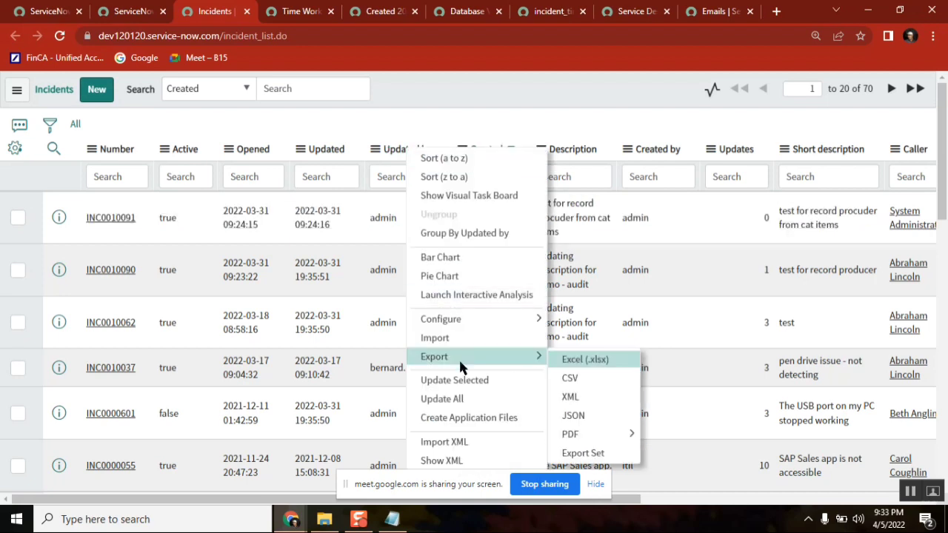
left_click(577, 362)
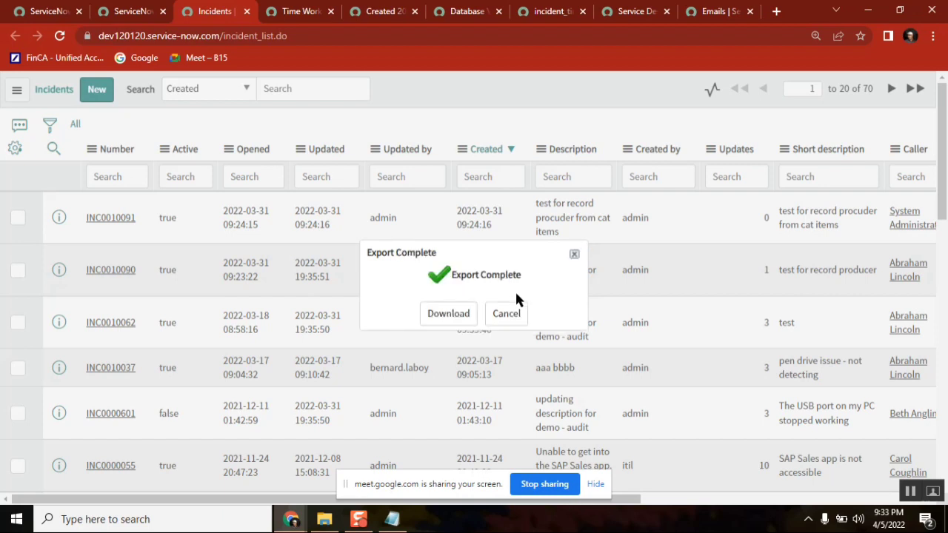
left_click(448, 314)
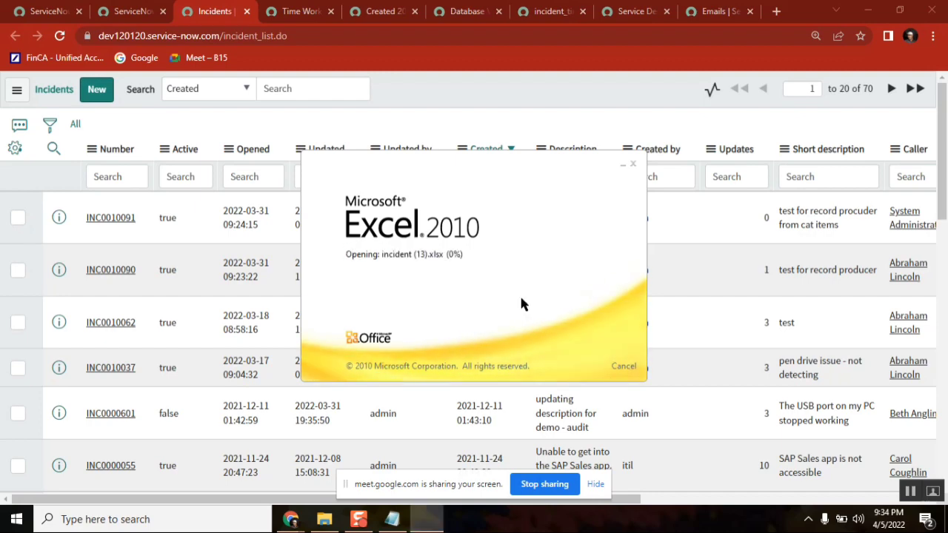
- Enable editing of the exported incident workbook in Excel and dismiss the Office activation wizard
left_click(541, 51)
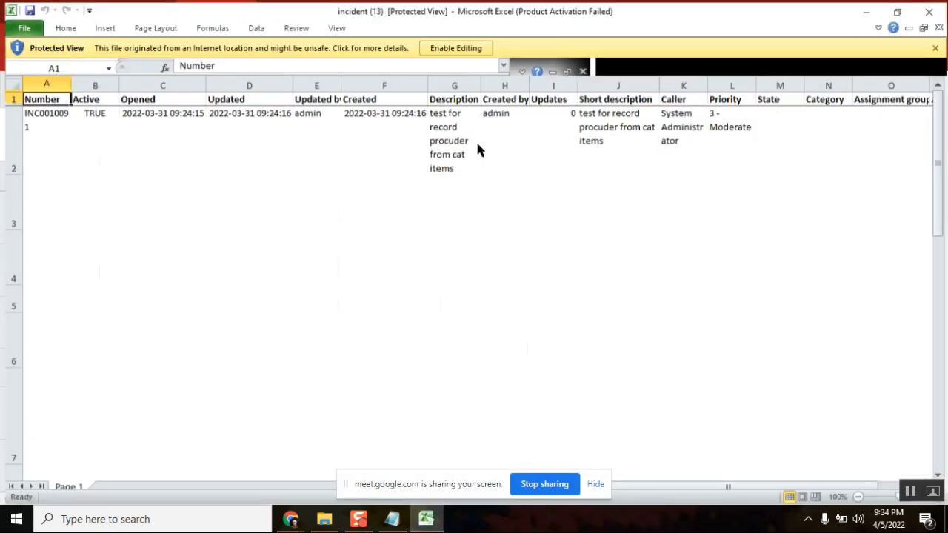
left_click(459, 46)
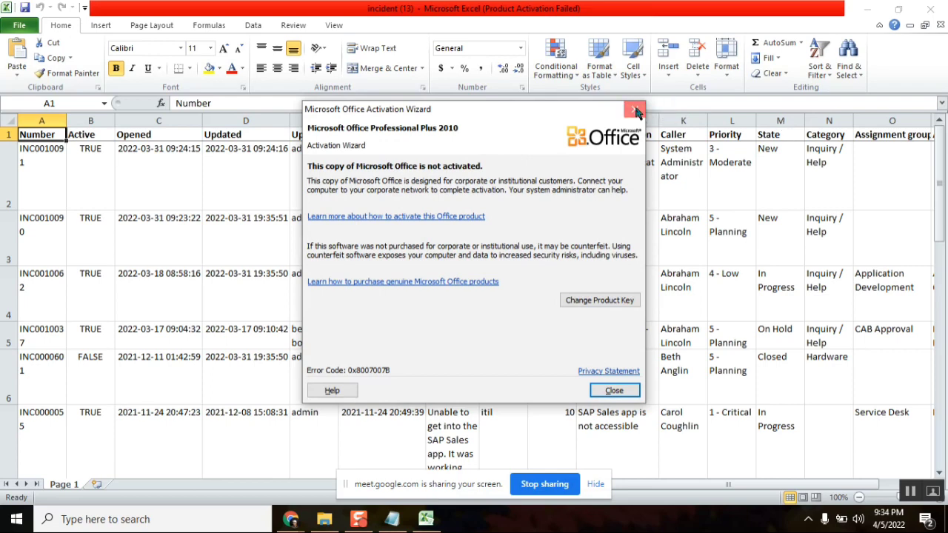
left_click(635, 109)
- Insert a new column before State in the incident sheet and give it the header "time spent"
left_click(774, 120)
right_click(774, 115)
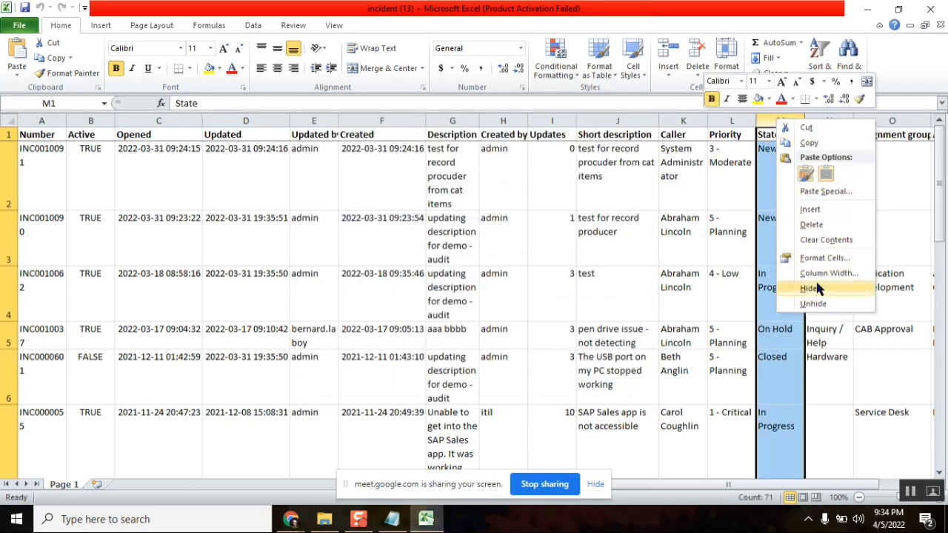
left_click(811, 209)
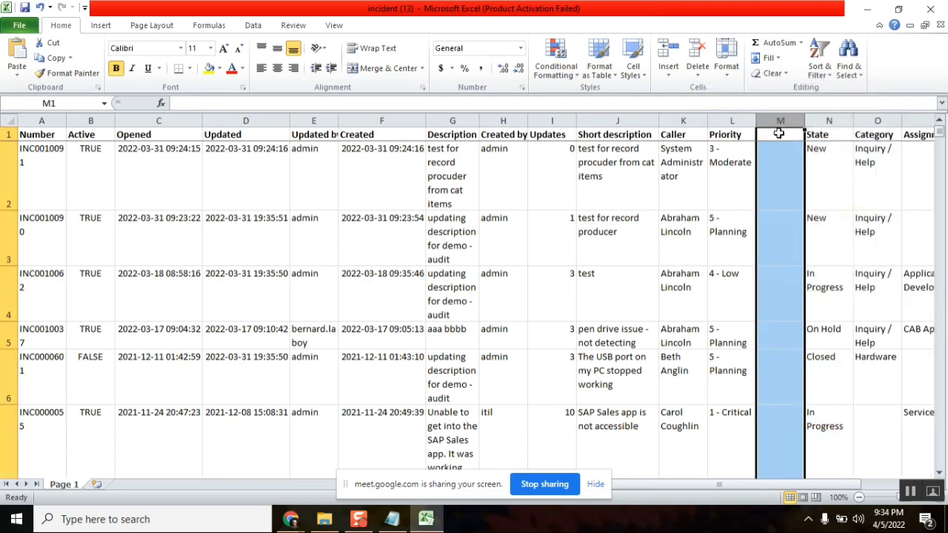
left_click(779, 134)
type("tiesp")
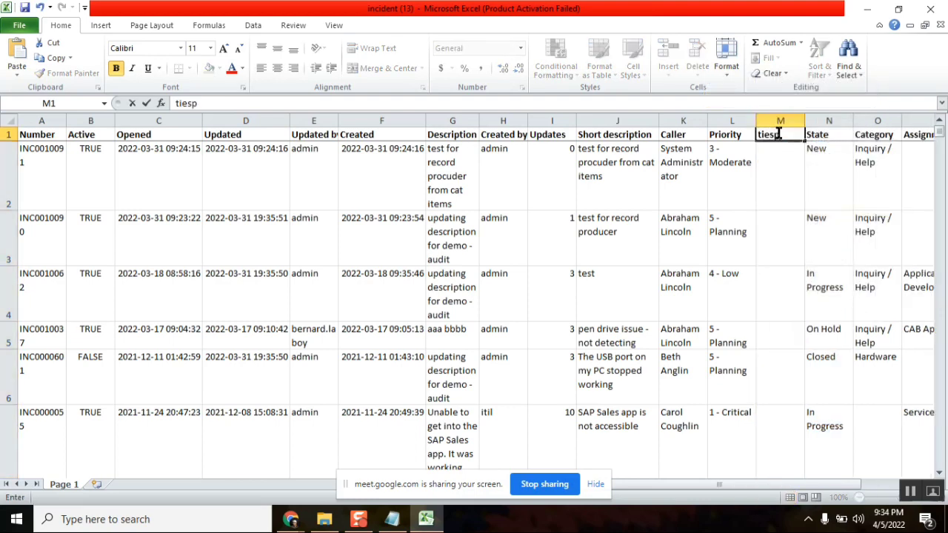
key("BackSpace")
key("BackSpace")
key("BackSpace")
type("me spent")
left_click(780, 182)
left_click(780, 240)
left_click(779, 191)
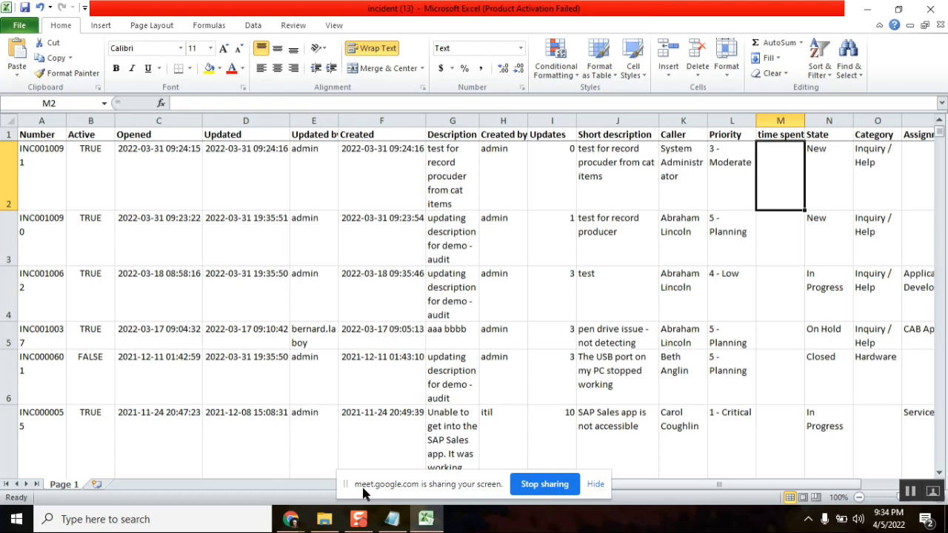
- Switch back to ServiceNow in Chrome and compare the first Time worked value with the Incidents list
mouse_move(291, 521)
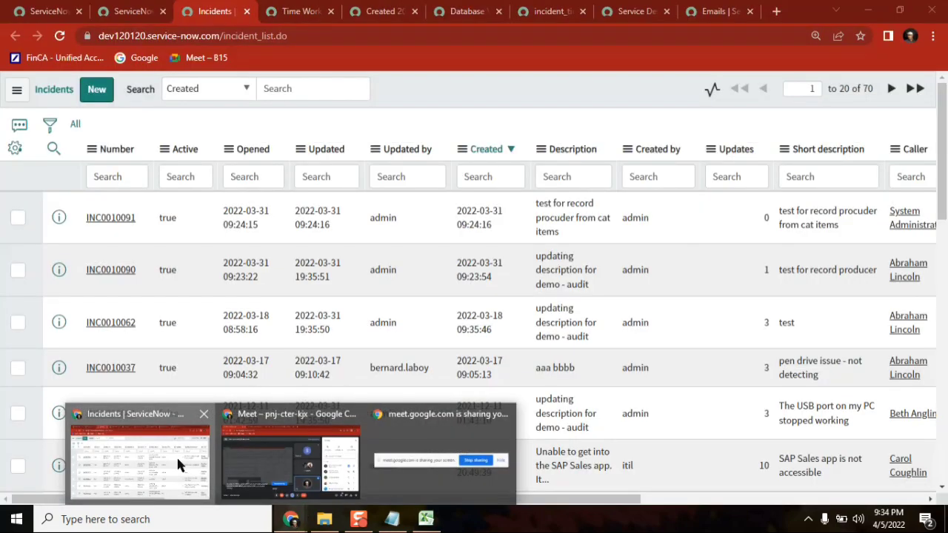
left_click(177, 456)
left_click(305, 11)
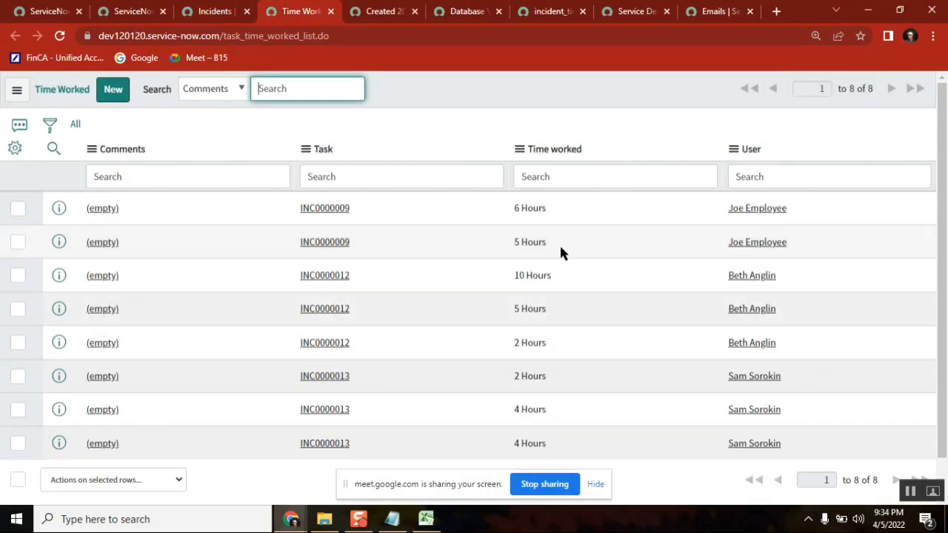
left_click_drag(551, 213, 514, 210)
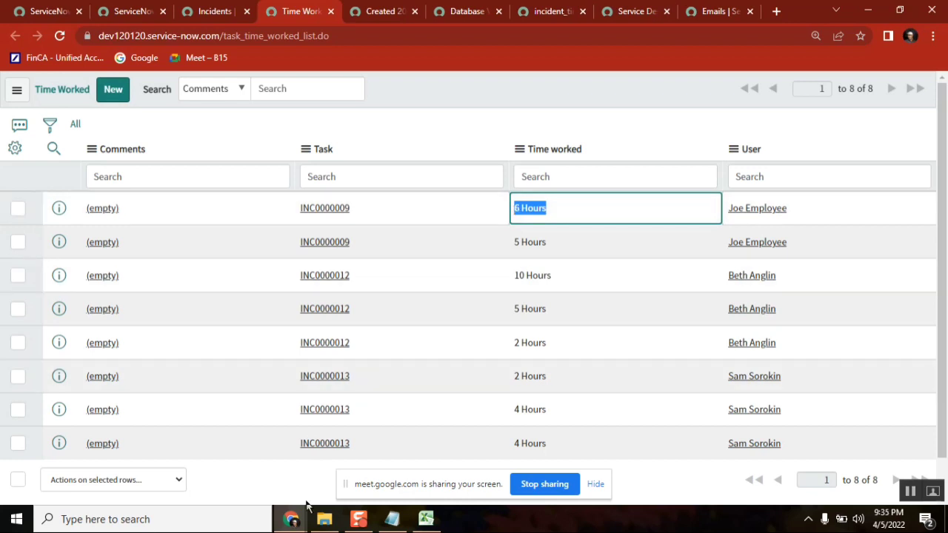
left_click(203, 14)
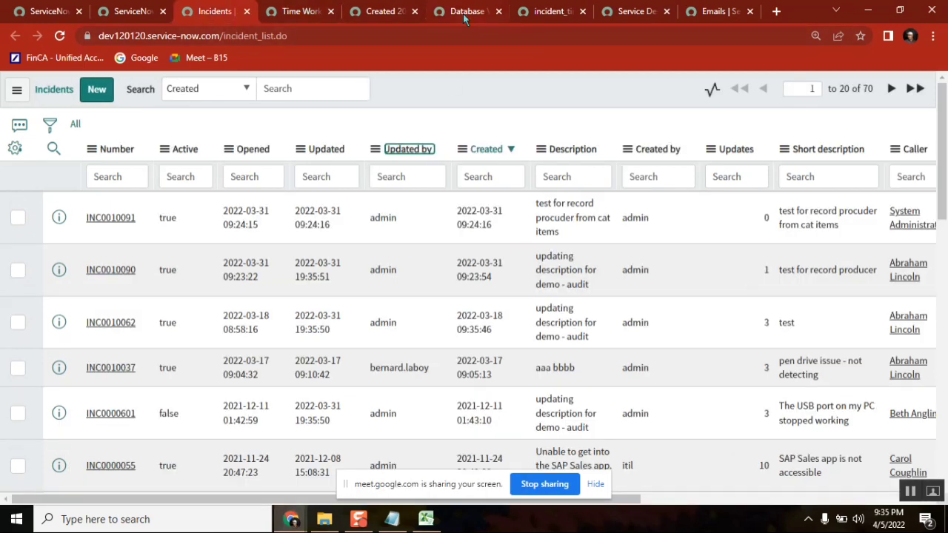
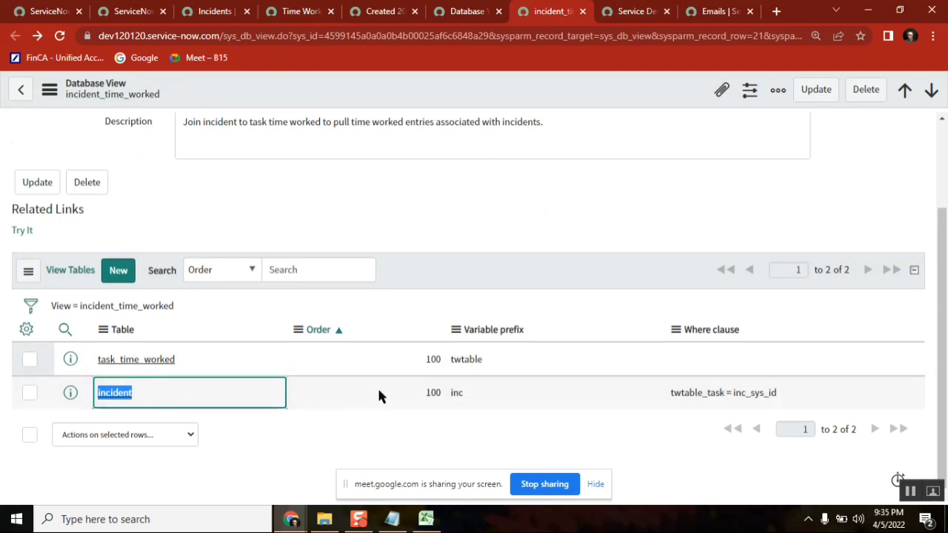
- Examine the incident row's where clause and the task_time_worked variable prefix in the incident_time_worked view
left_click_drag(784, 393, 672, 395)
left_click(682, 184)
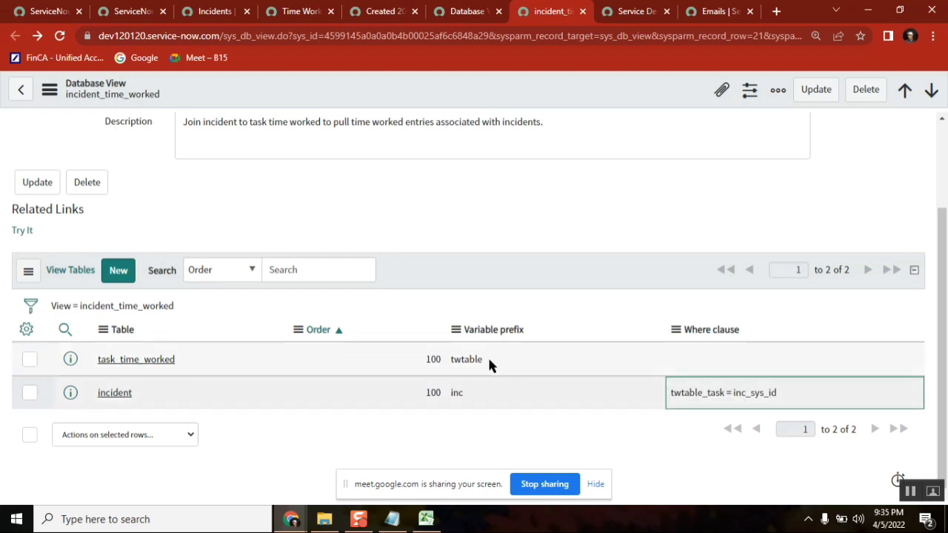
left_click_drag(488, 362, 452, 357)
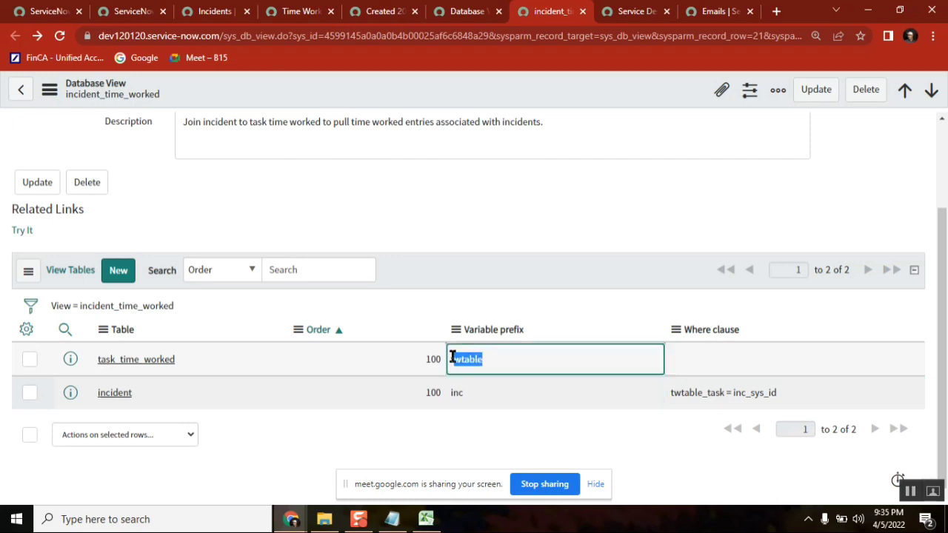
- Look up the Task field's internal name on the open Time Worked record and return to the incident_time_worked view
left_click(293, 12)
left_click(375, 11)
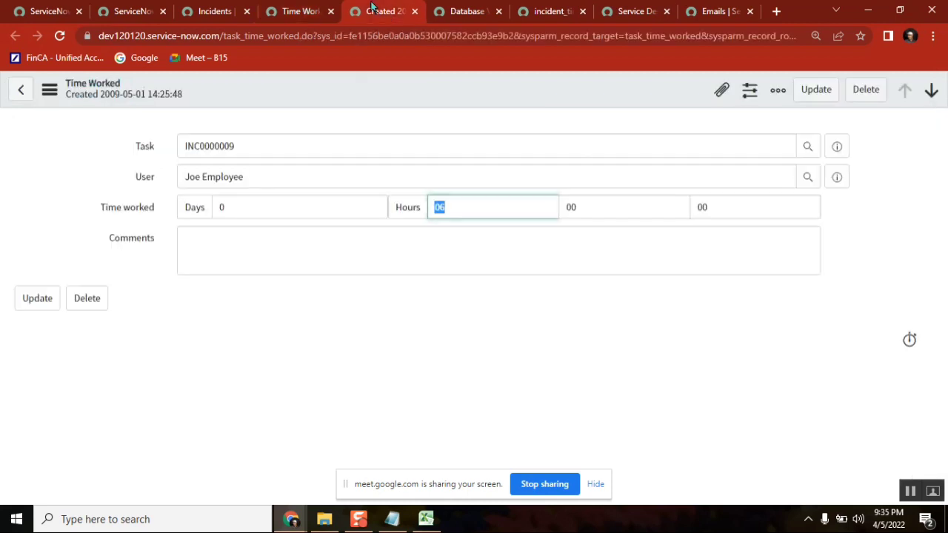
right_click(144, 149)
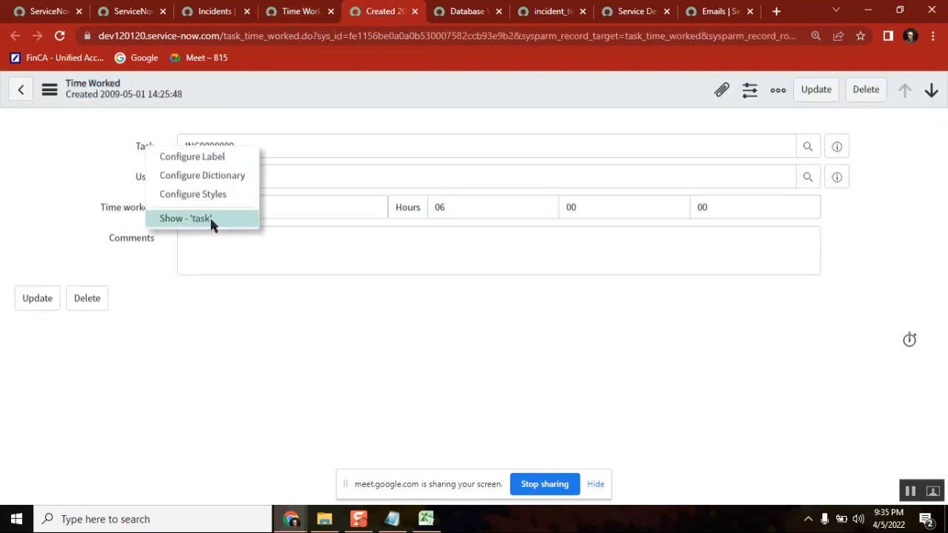
left_click(454, 13)
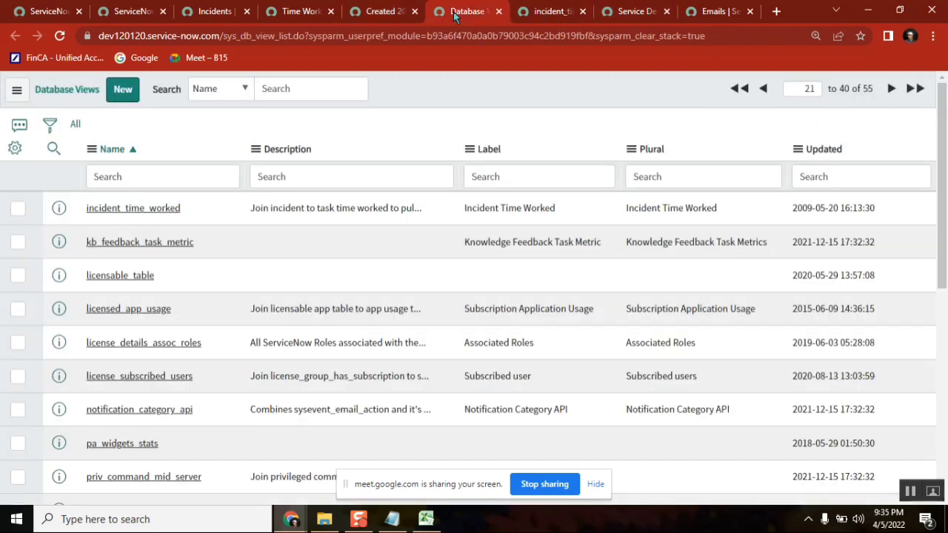
left_click(548, 11)
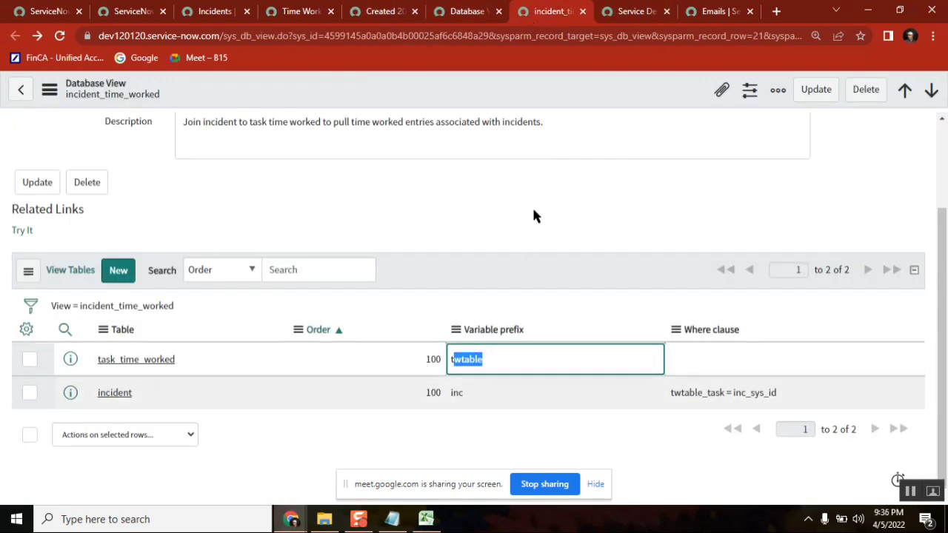
- Relate the twtable and inc variable prefixes to the where clause twtable_task = inc_sys_id
left_click_drag(483, 360, 448, 360)
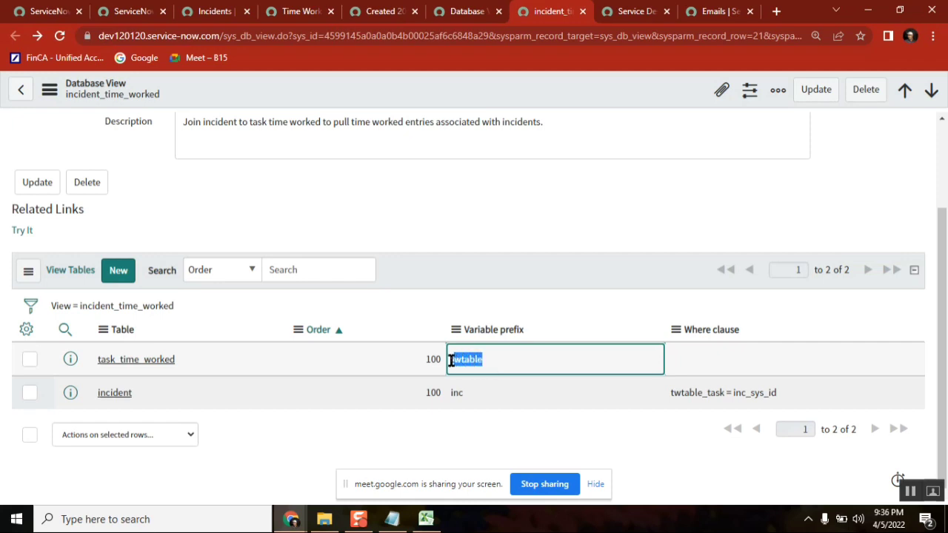
left_click(711, 392)
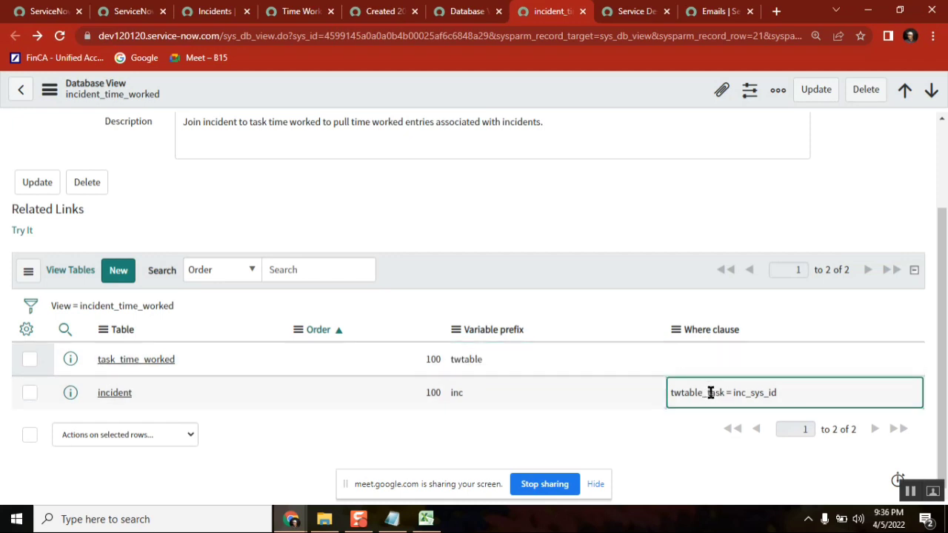
double_click(456, 393)
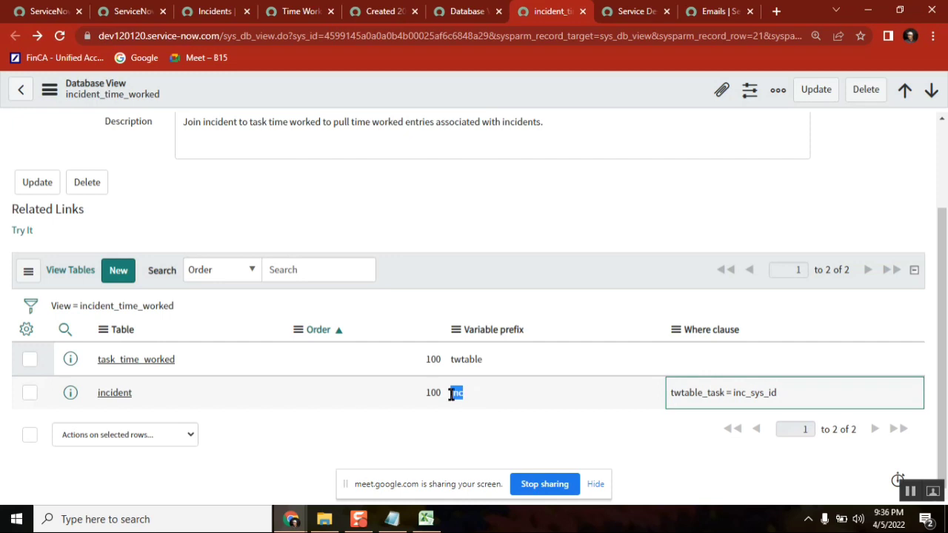
double_click(779, 388)
left_click_drag(778, 393, 741, 393)
left_click(785, 393)
left_click_drag(788, 393, 672, 395)
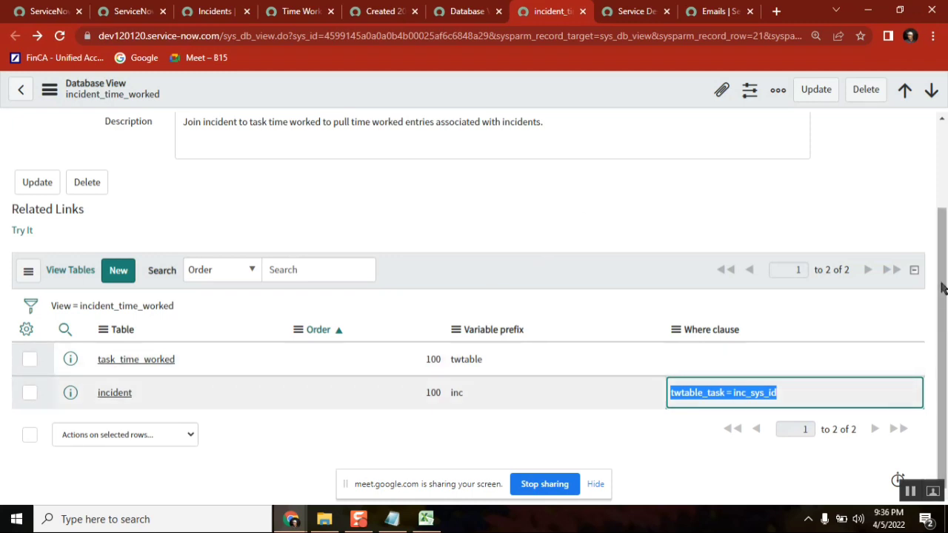
- Copy the incident_time_worked view's name and switch to the Service Desk Monthly Incident - B15 report
scroll(941, 287, "up", 2)
left_click_drag(303, 145, 174, 153)
key("ctrl+c")
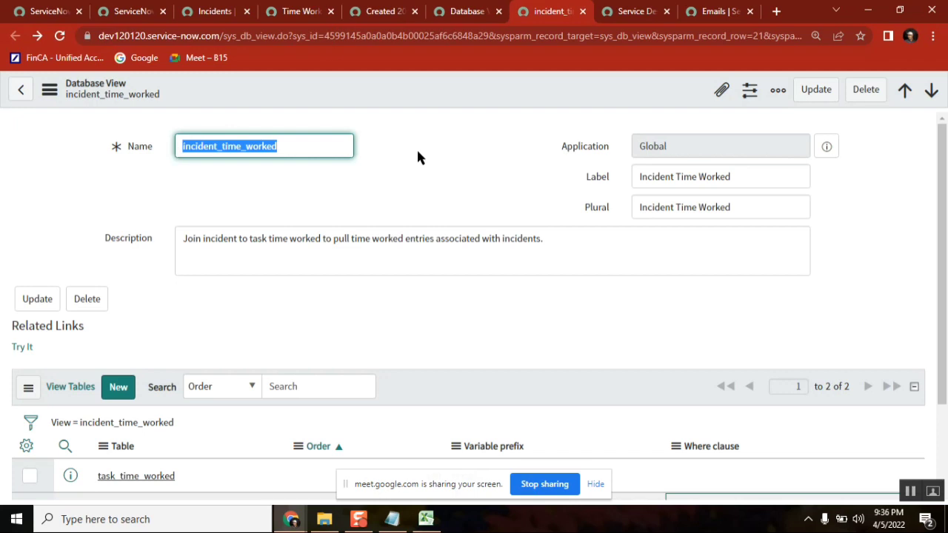
left_click(378, 13)
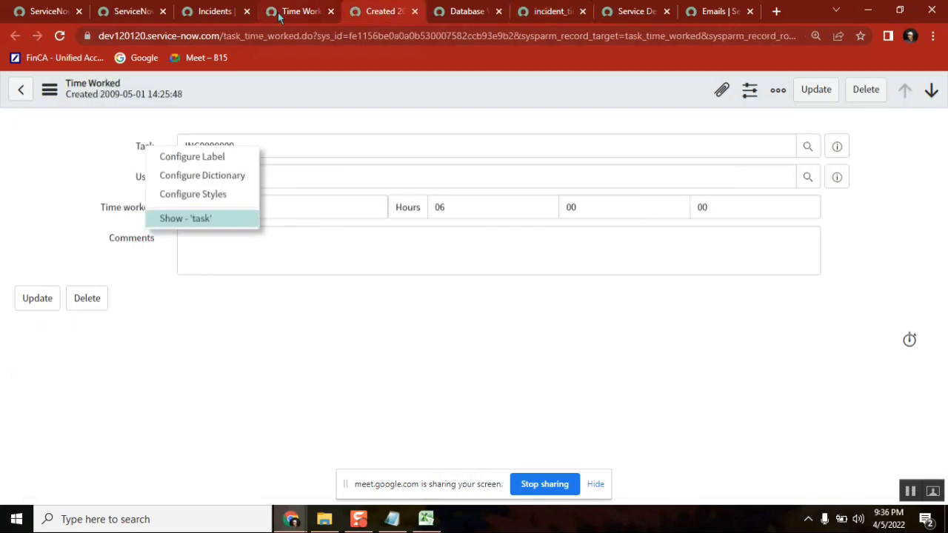
left_click(628, 12)
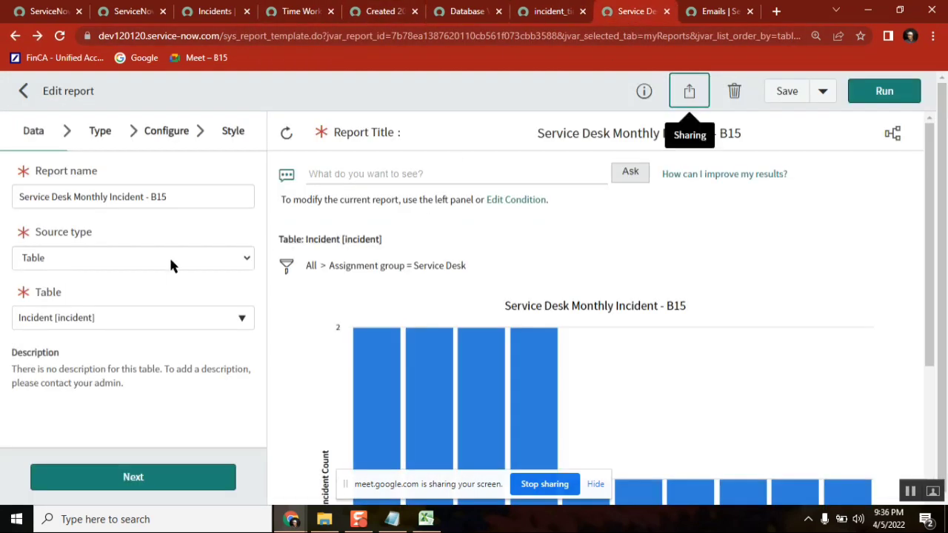
- Set the report's source table to Incident Time Worked [incident_time_worked] and run the report
left_click(70, 324)
key("ctrl+v")
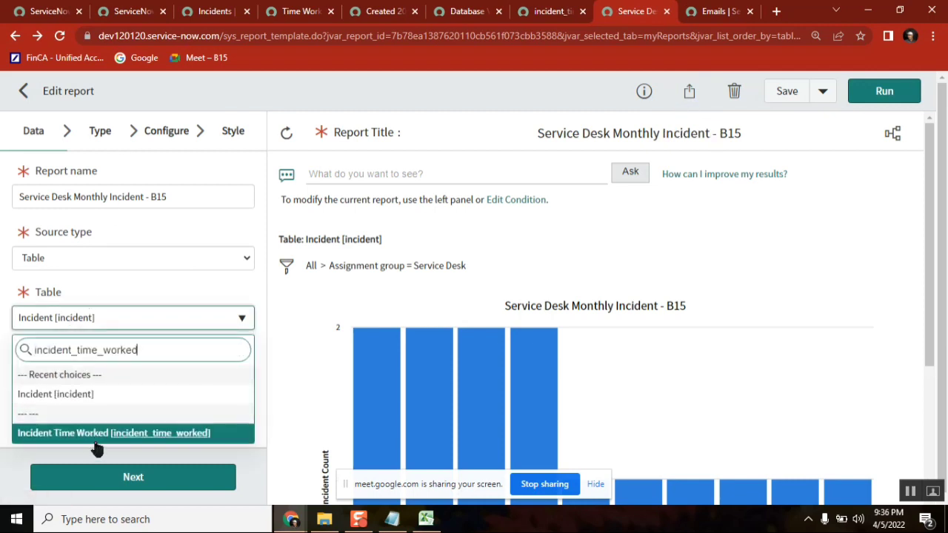
left_click(156, 432)
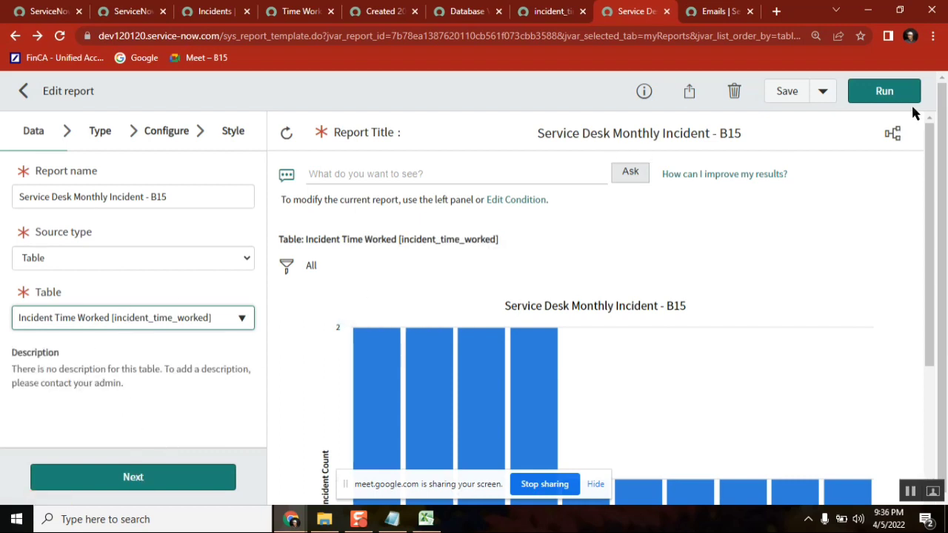
left_click(881, 91)
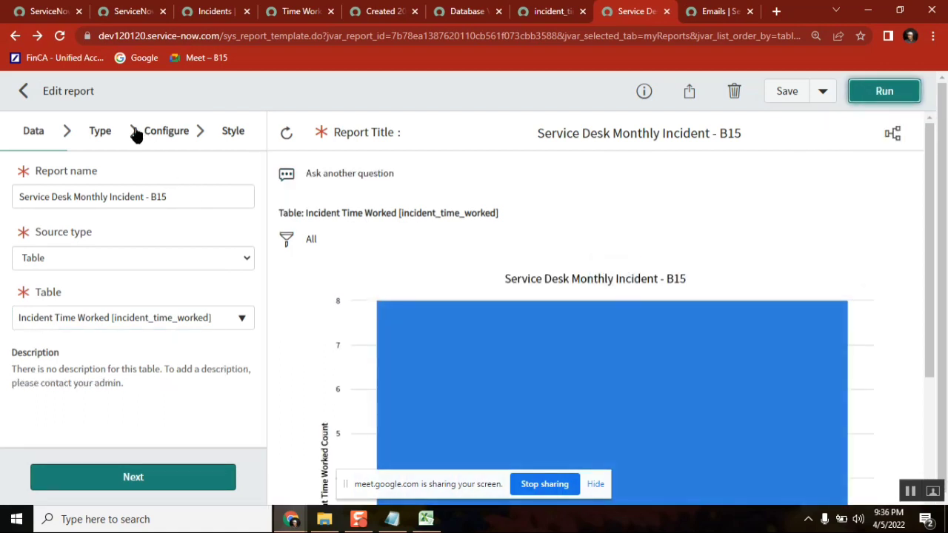
- Change the report's visualization type to List
left_click(99, 132)
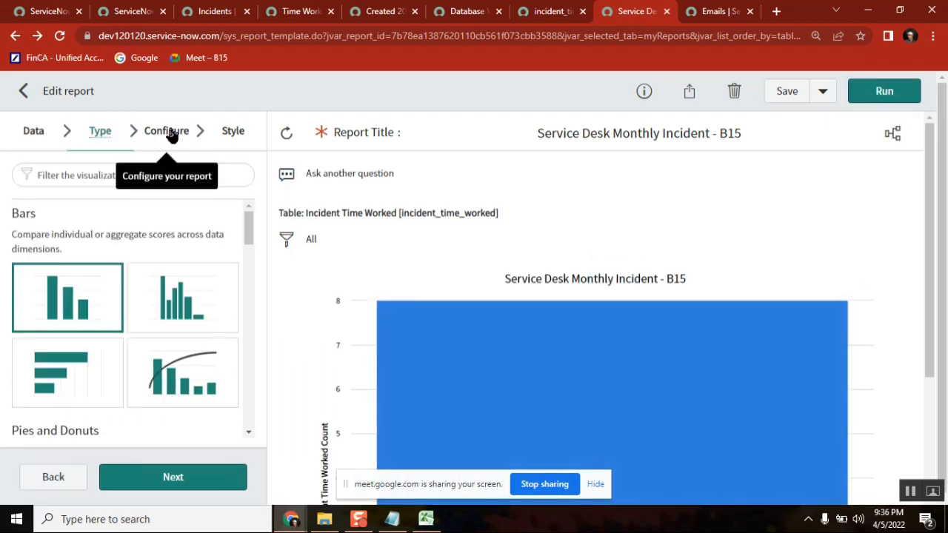
left_click(169, 133)
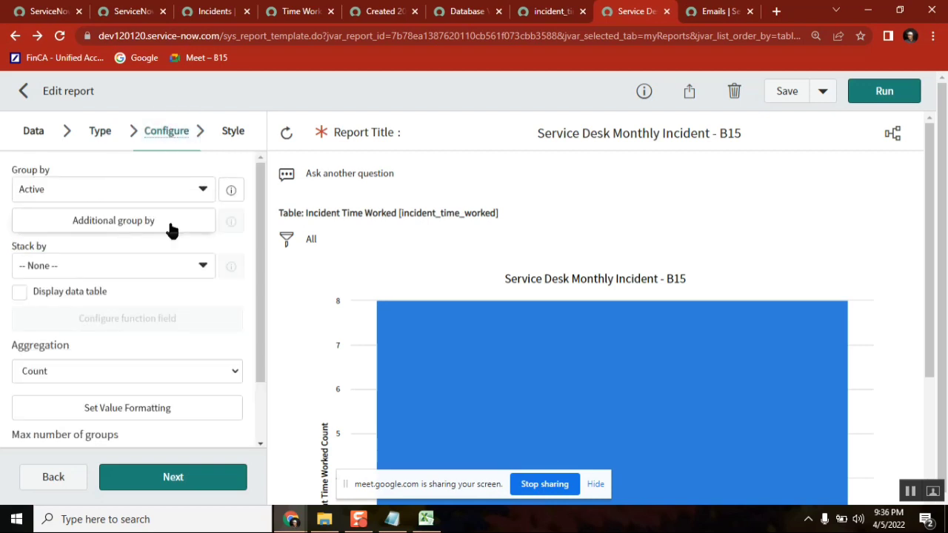
left_click(136, 191)
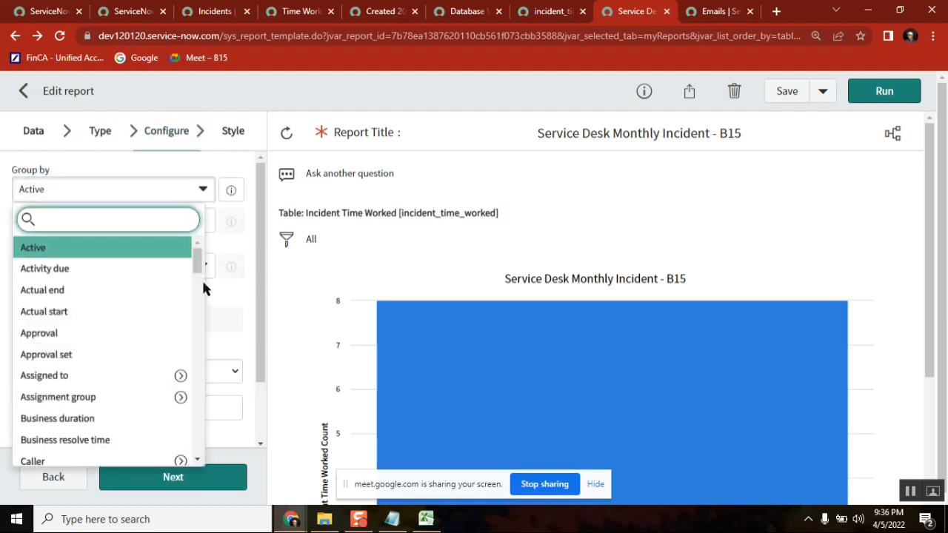
left_click(98, 133)
left_click_drag(248, 237, 257, 401)
left_click(65, 299)
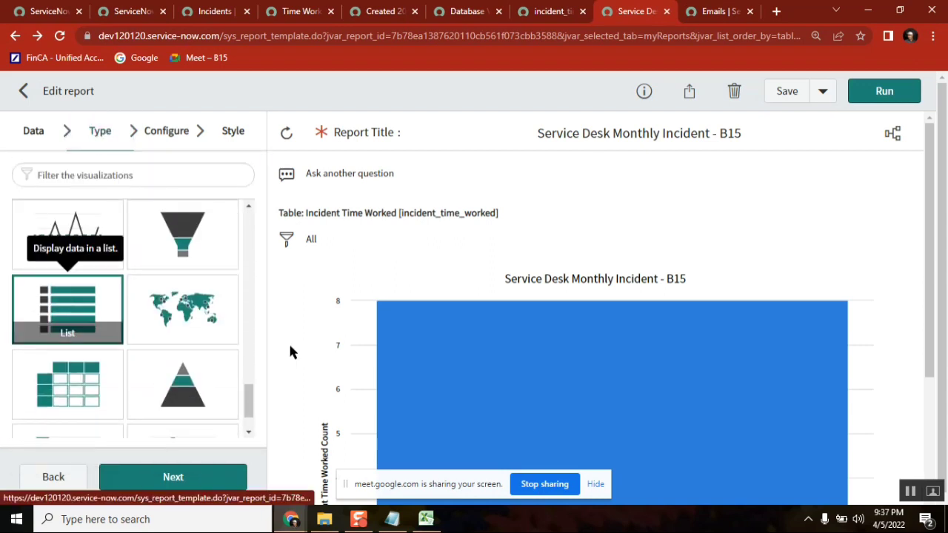
- Set the list report's grouping to None and run it
left_click(171, 134)
left_click(169, 227)
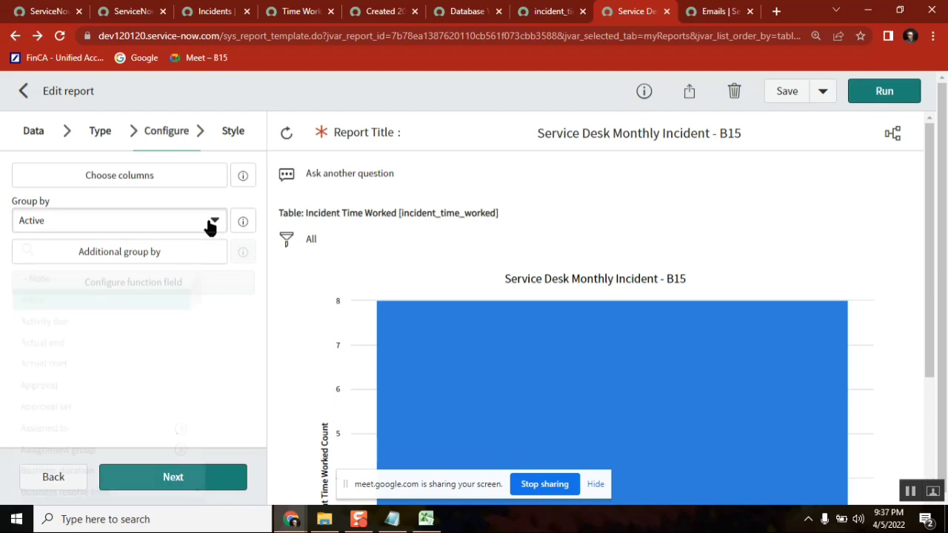
left_click(162, 226)
left_click(162, 230)
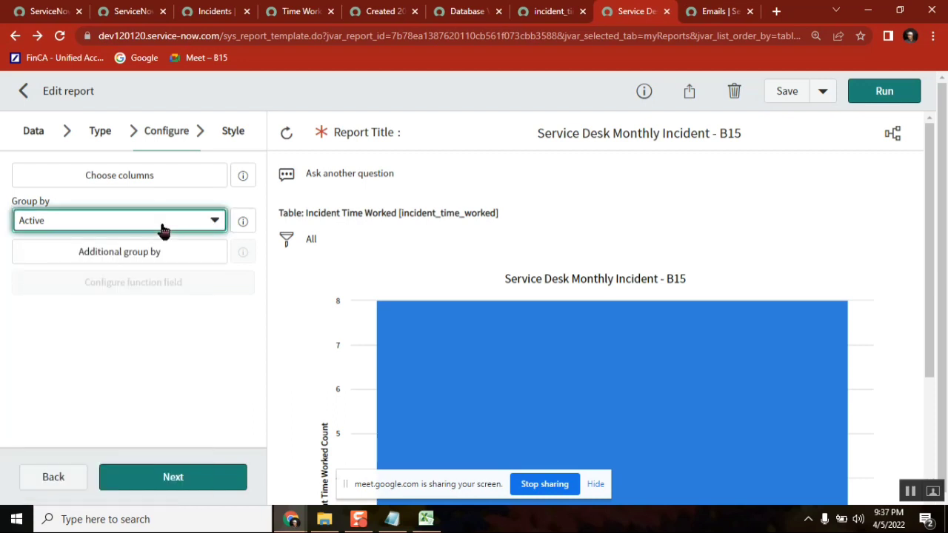
left_click(206, 226)
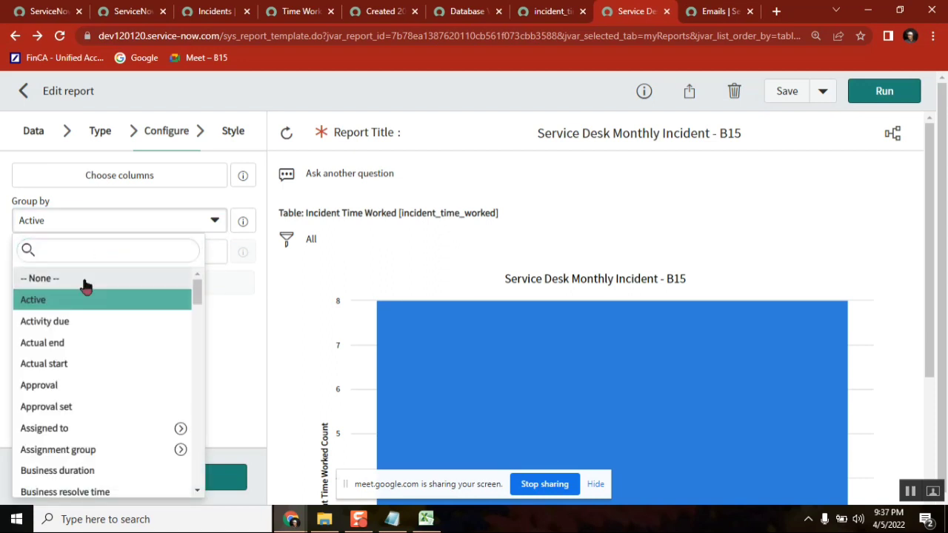
left_click(85, 285)
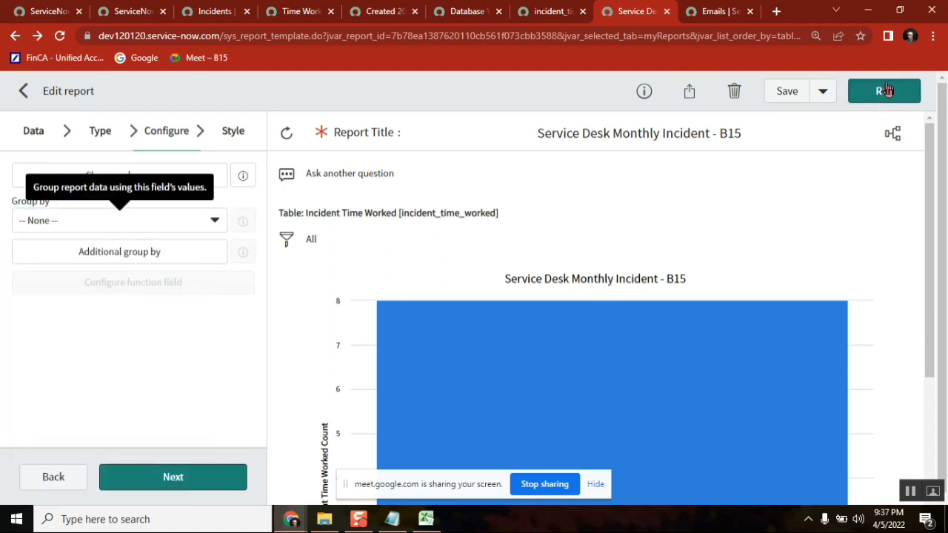
left_click(886, 90)
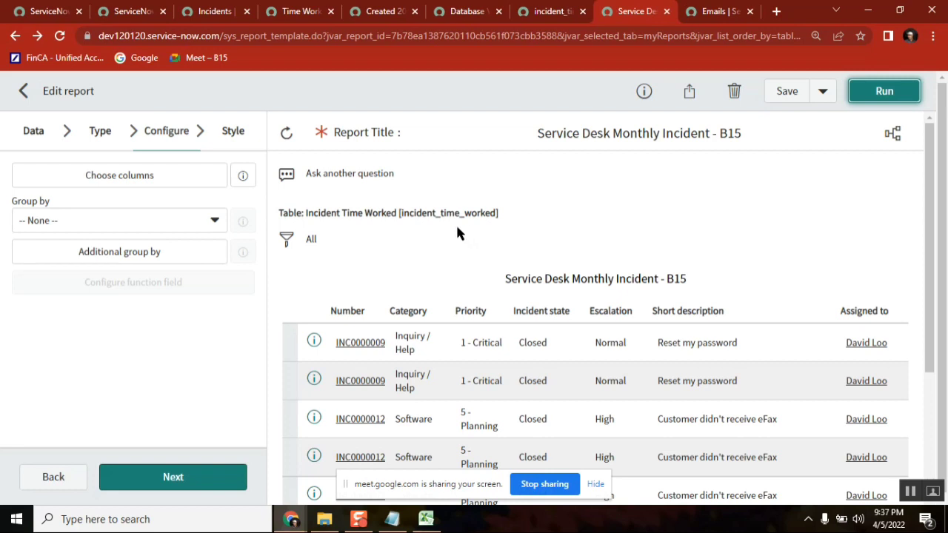
- Add the Time worked(inc_time_worked) field to the report's selected columns
left_click(156, 176)
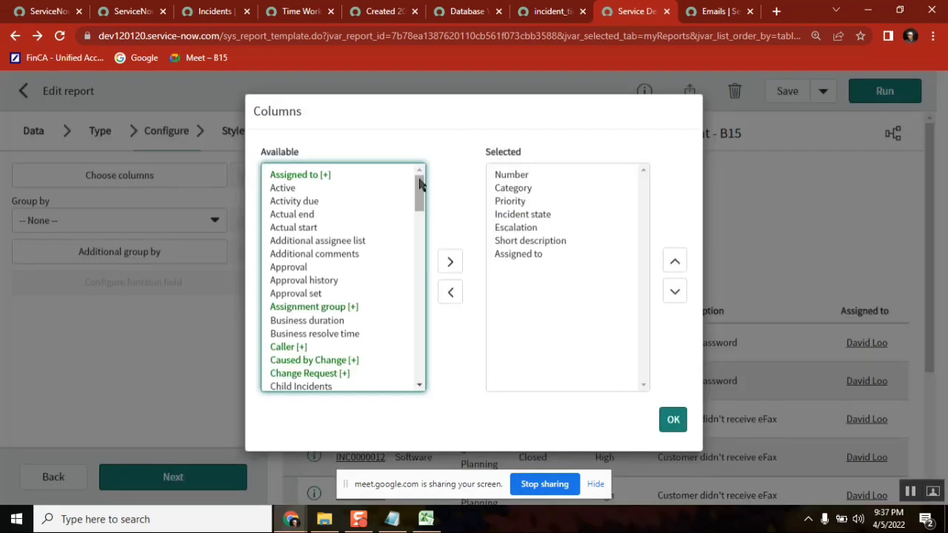
left_click_drag(421, 184, 421, 335)
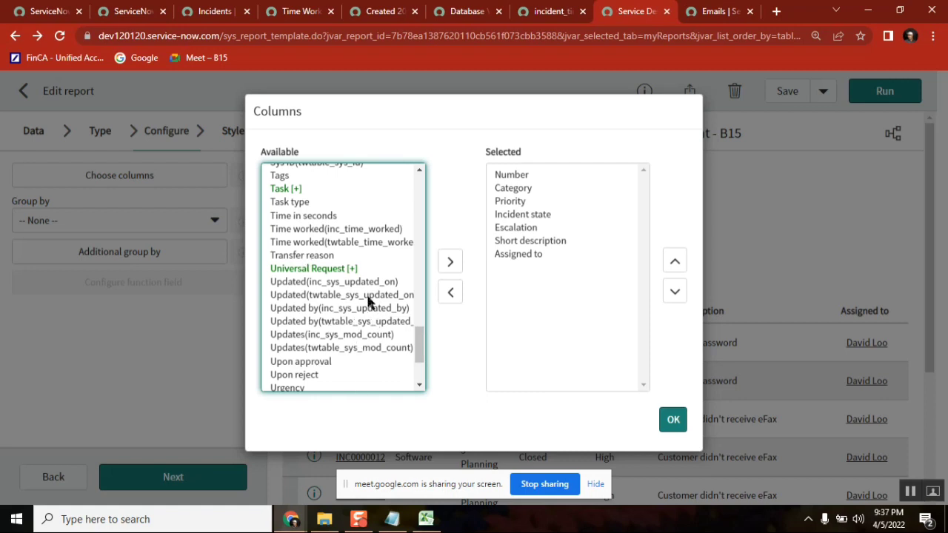
scroll(422, 374, "up", 2)
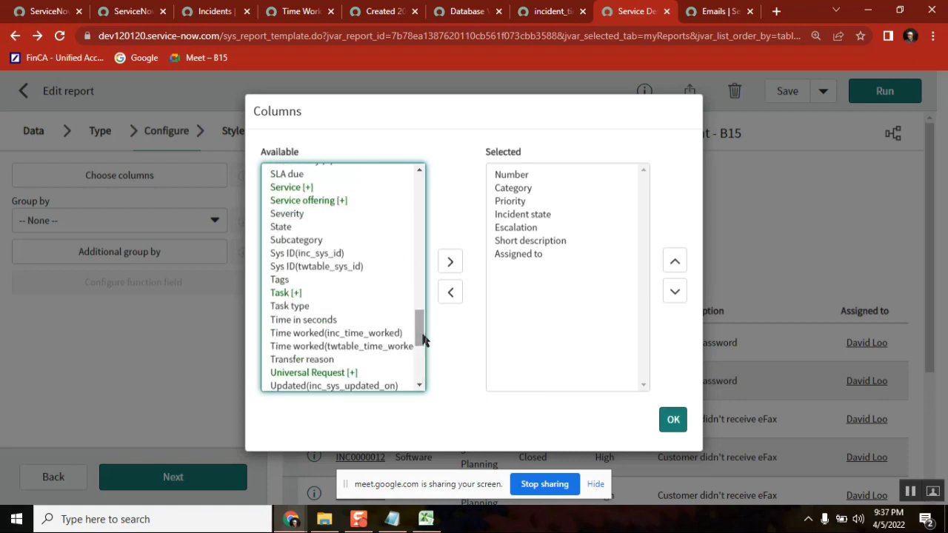
left_click(300, 334)
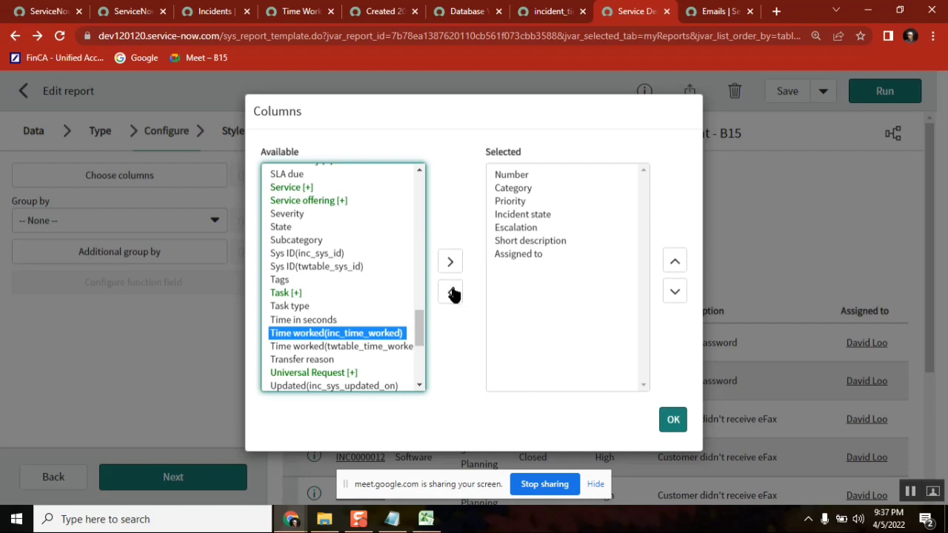
left_click(450, 261)
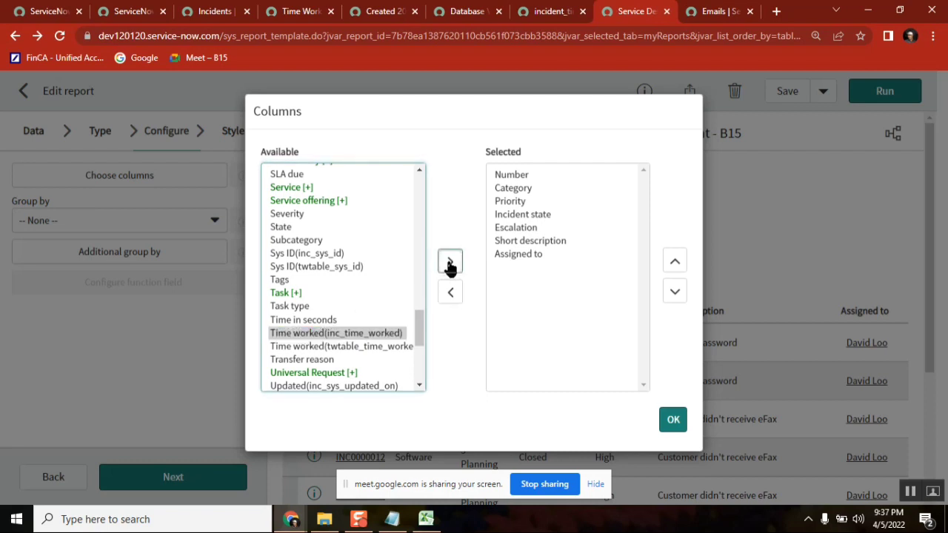
- Move the Time worked(inc_time_worked) column between Escalation and Short description and rerun the report
left_click(674, 263)
left_click(674, 263)
left_click(417, 331)
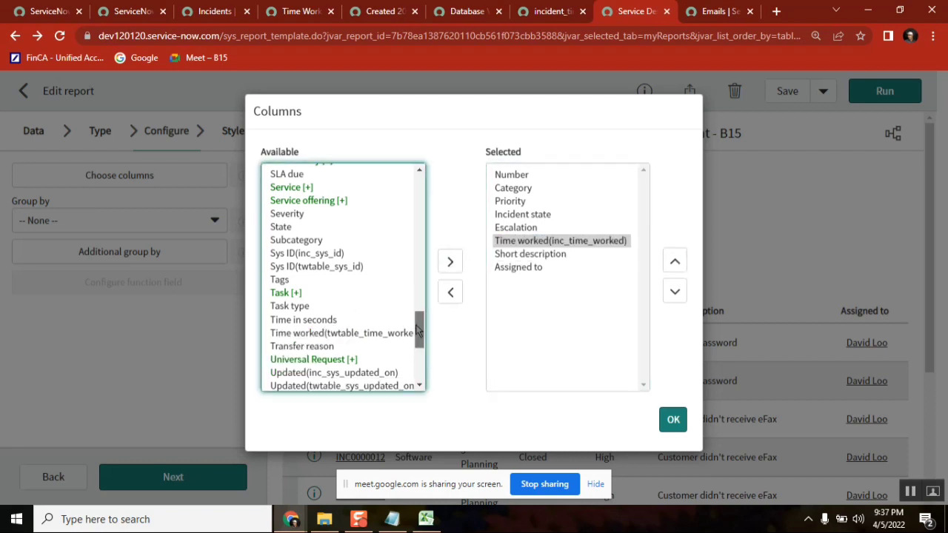
left_click(672, 419)
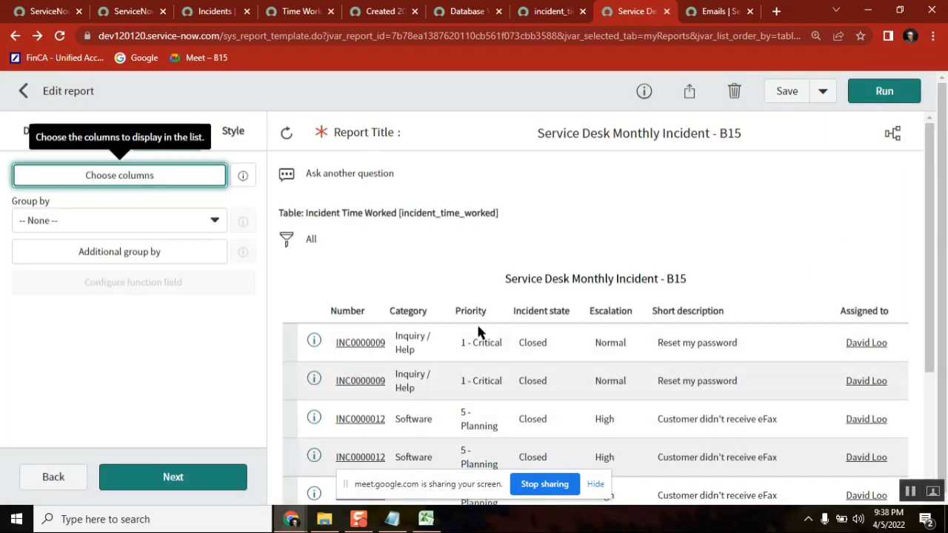
left_click(884, 92)
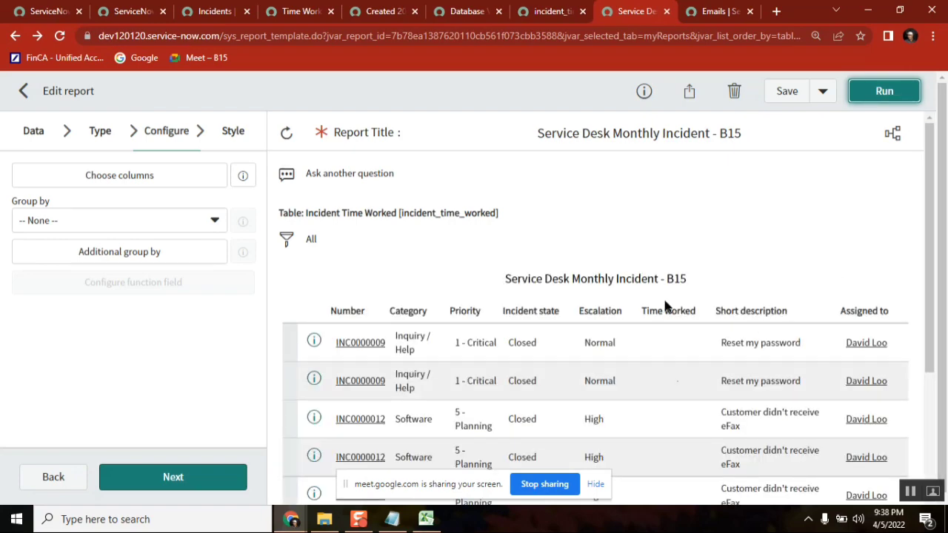
- Look up the Time worked field's internal name on the open Time Worked record and check the Time Worked list, returning to the report
mouse_move(934, 212)
left_mouse_down()
mouse_move(934, 360)
mouse_move(934, 212)
left_mouse_up()
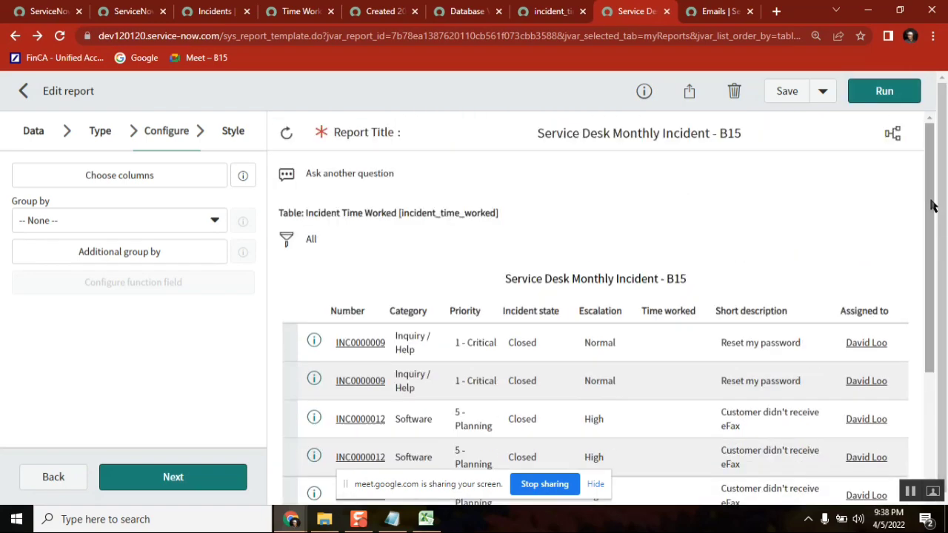
left_click(372, 15)
left_click(246, 300)
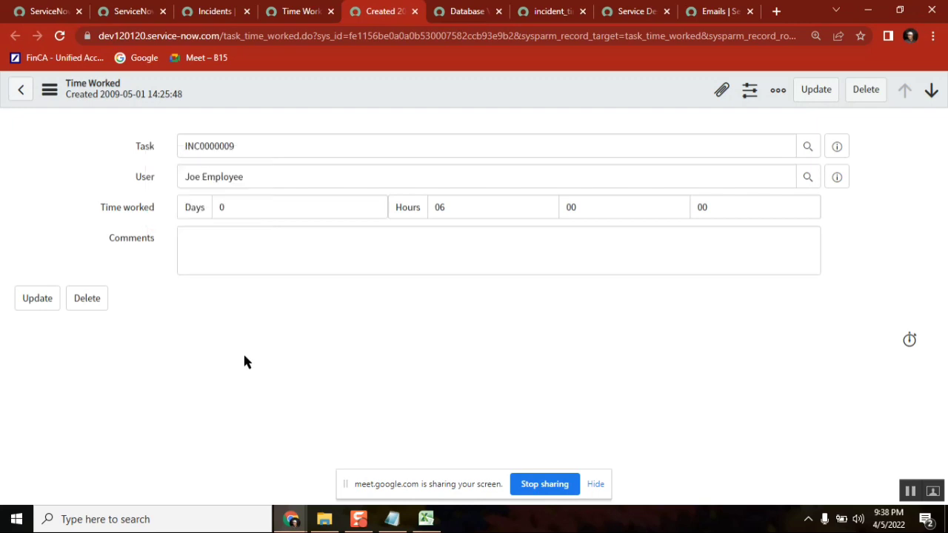
right_click(130, 213)
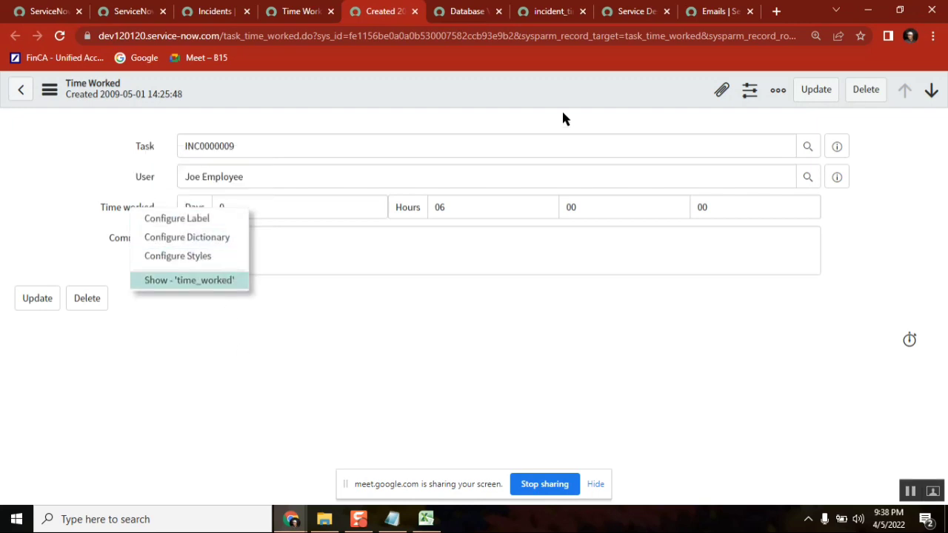
left_click(544, 13)
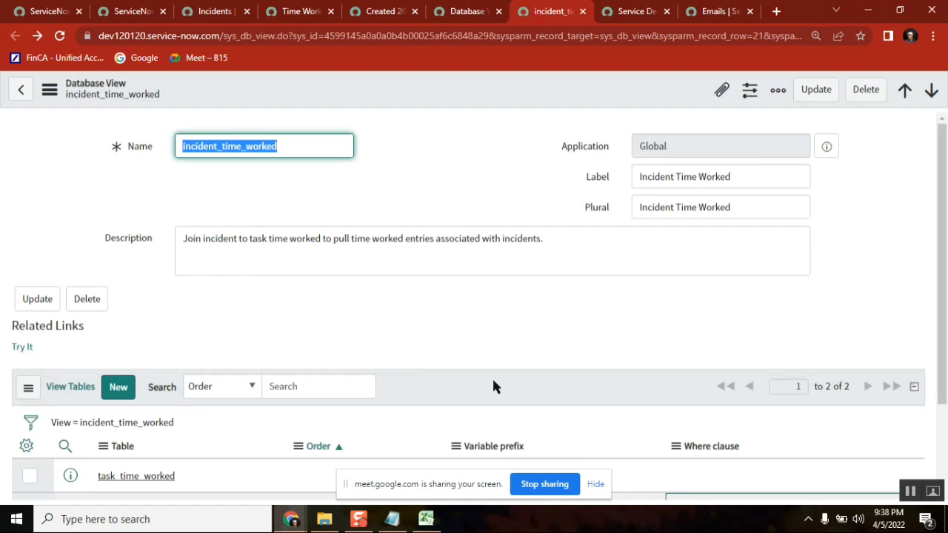
left_click(471, 12)
left_click(285, 18)
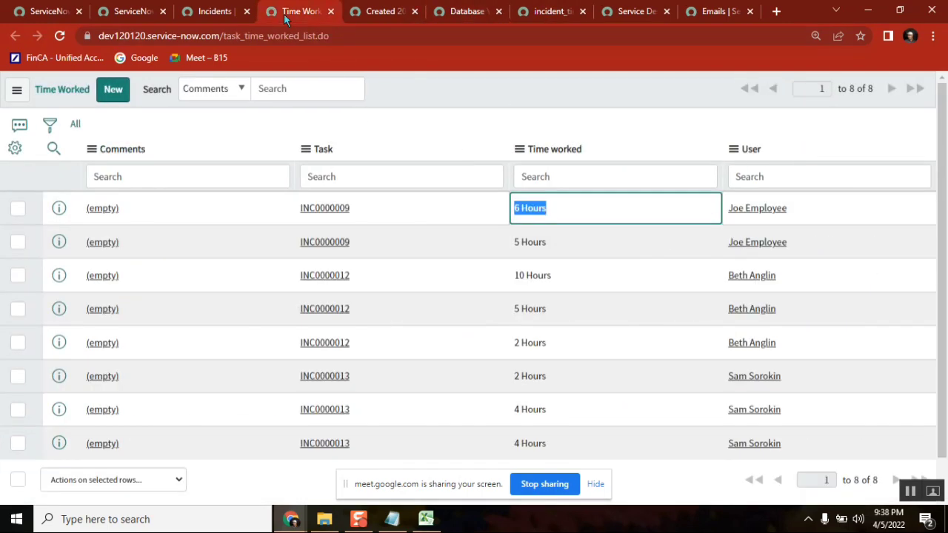
left_click(626, 12)
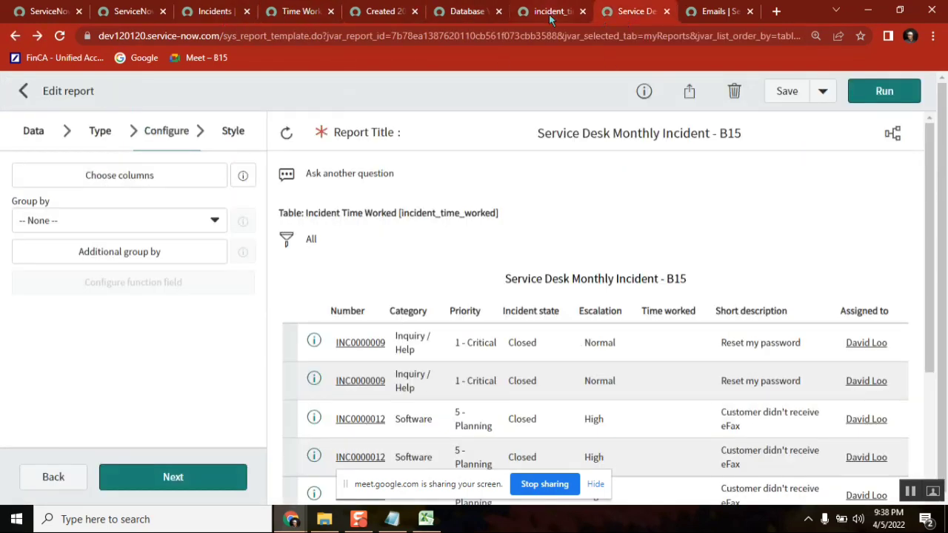
- Add the Time worked(twtable_time_worked) field as the last selected report column and apply the column selection
left_click_drag(935, 183, 936, 404)
left_click_drag(939, 371, 916, 254)
left_click(162, 171)
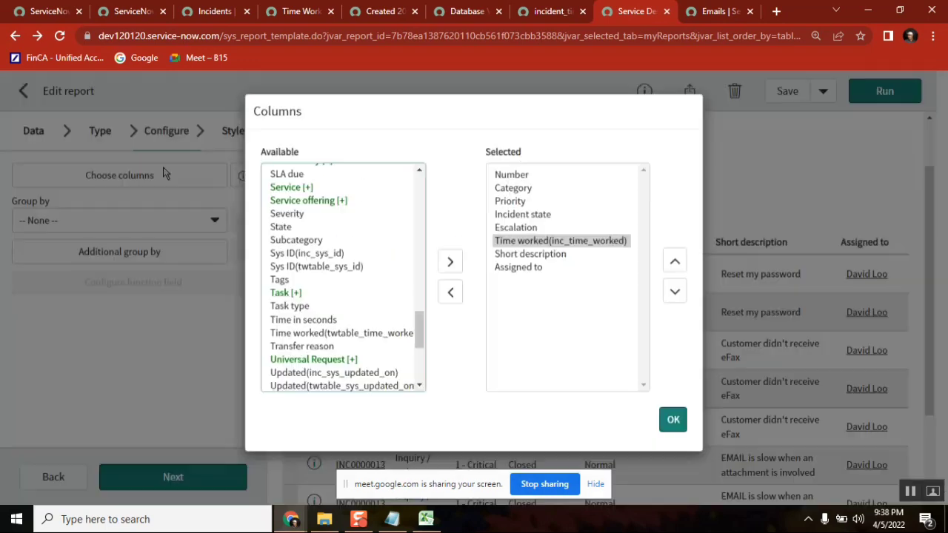
left_click(325, 266)
mouse_move(418, 326)
left_mouse_down()
mouse_move(425, 197)
mouse_move(430, 360)
mouse_move(423, 349)
mouse_move(422, 368)
mouse_move(421, 341)
left_mouse_up()
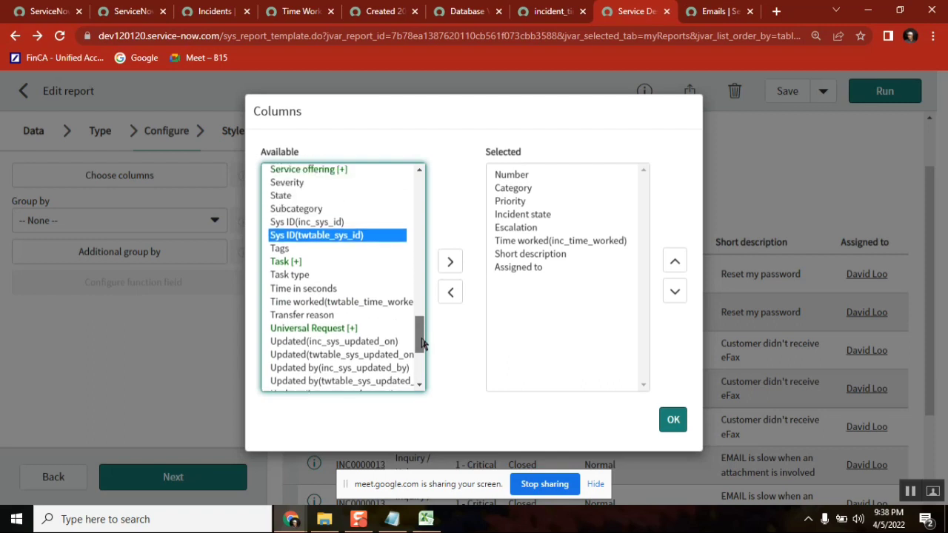
left_click(324, 304)
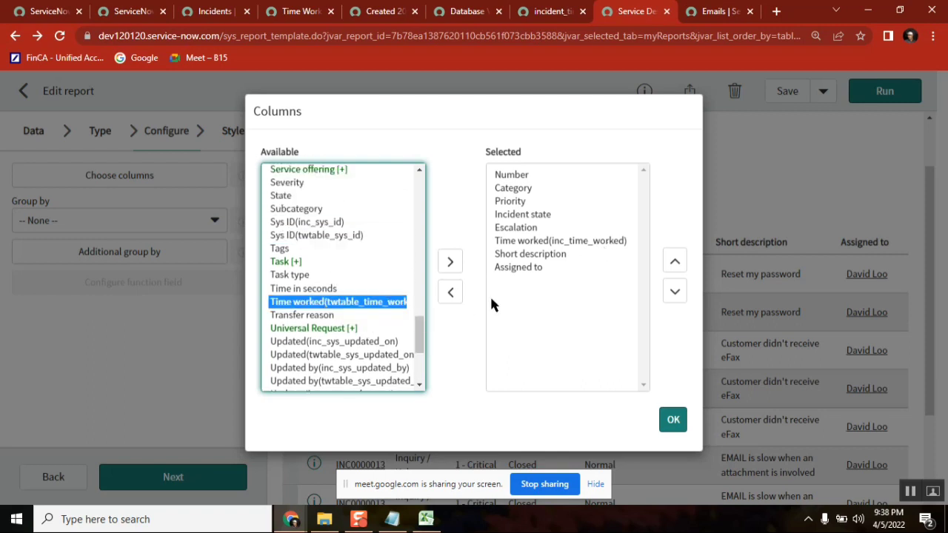
left_click(450, 262)
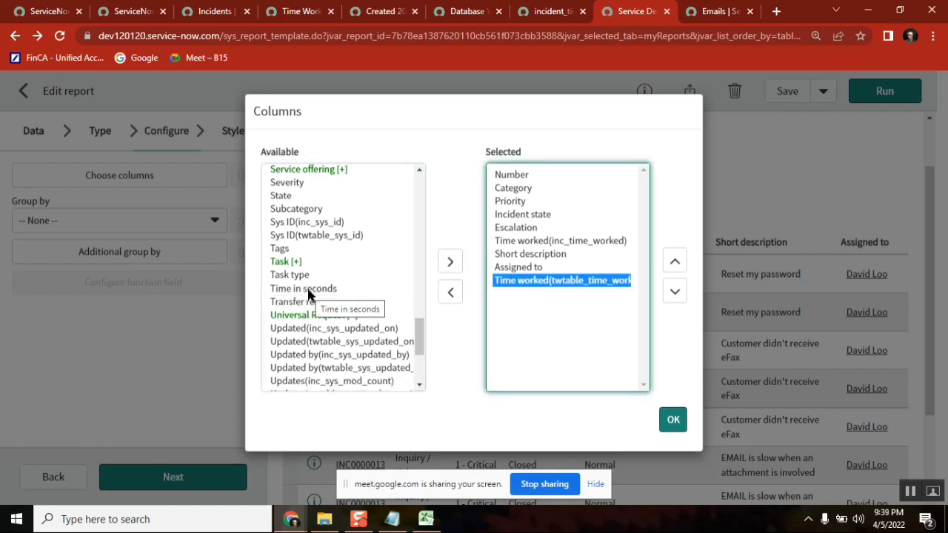
left_click(419, 336)
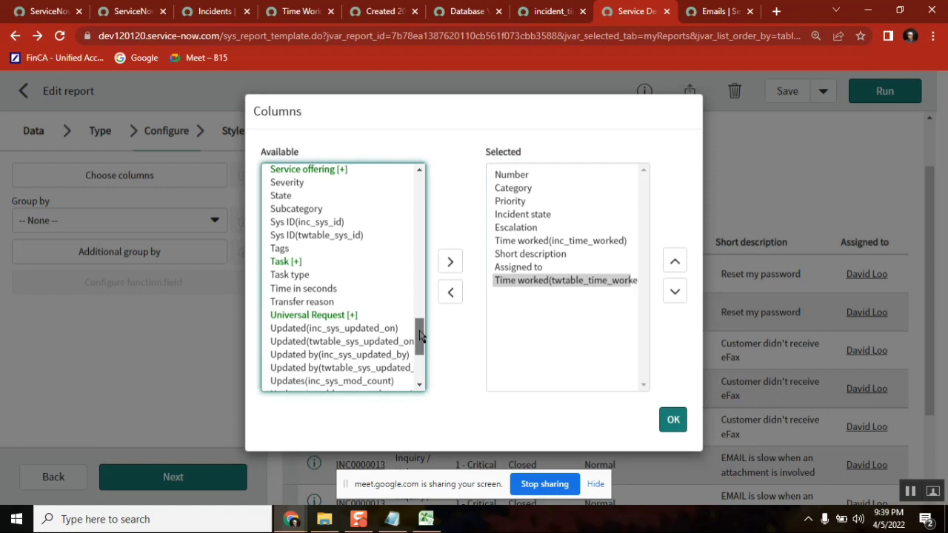
left_click_drag(419, 335, 400, 175)
left_click(671, 418)
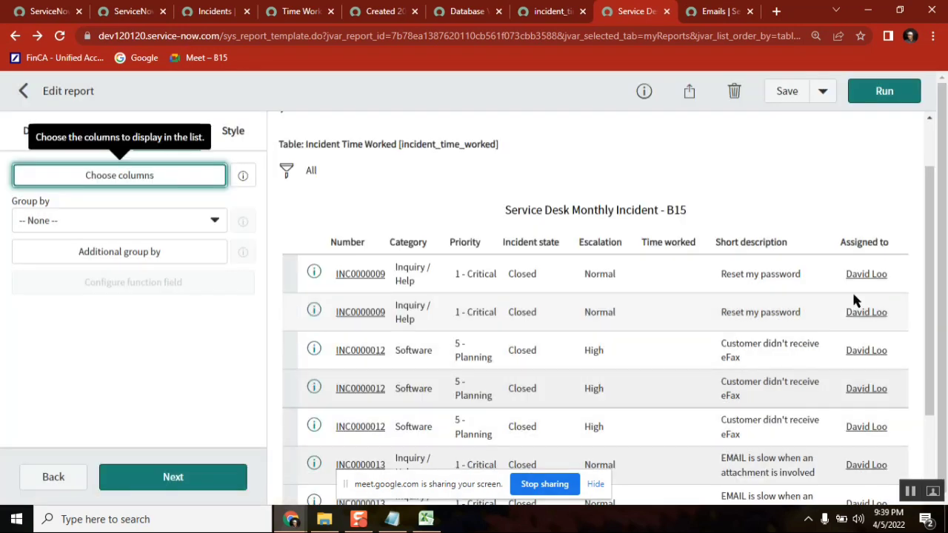
- Rerun the report with the added column and examine the Time worked entries in the two rows of the first incident
left_click(891, 89)
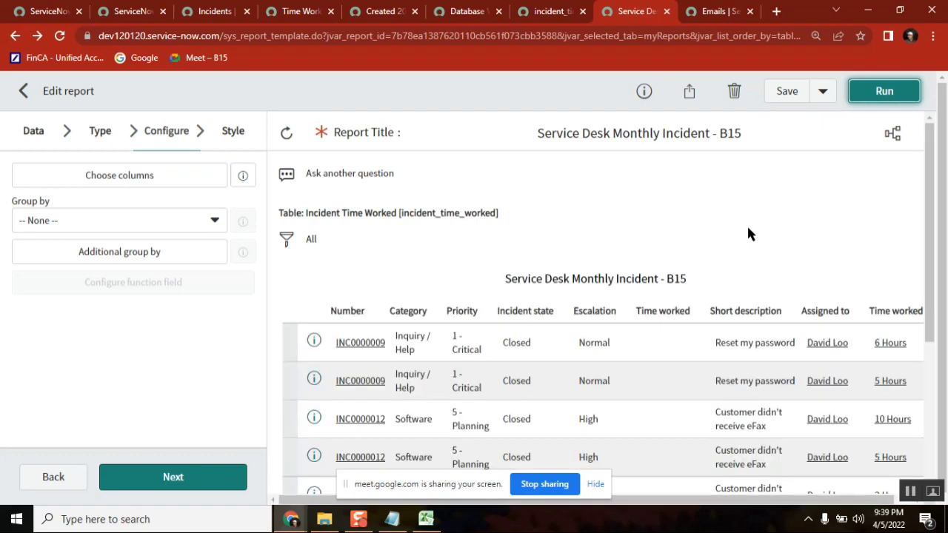
left_click_drag(932, 231, 936, 303)
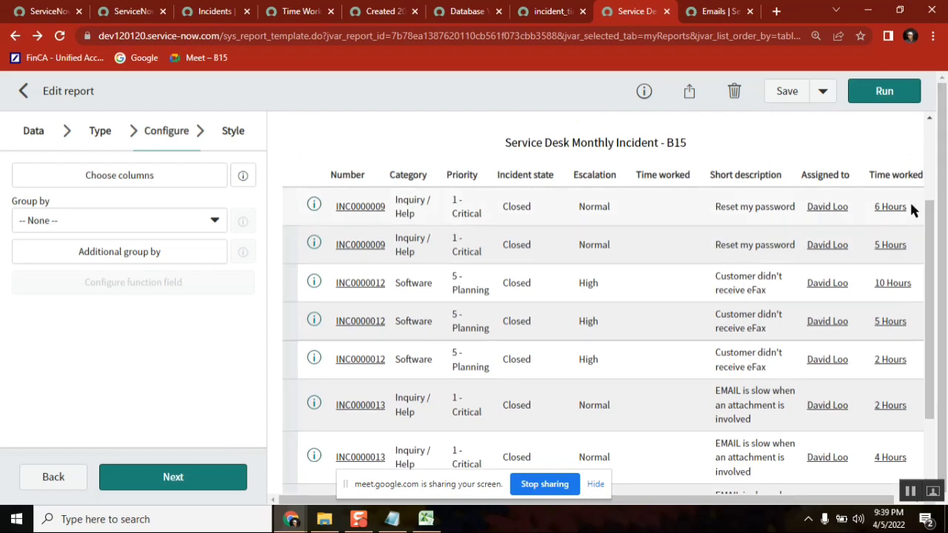
left_click_drag(911, 210, 878, 206)
left_click_drag(916, 260, 872, 250)
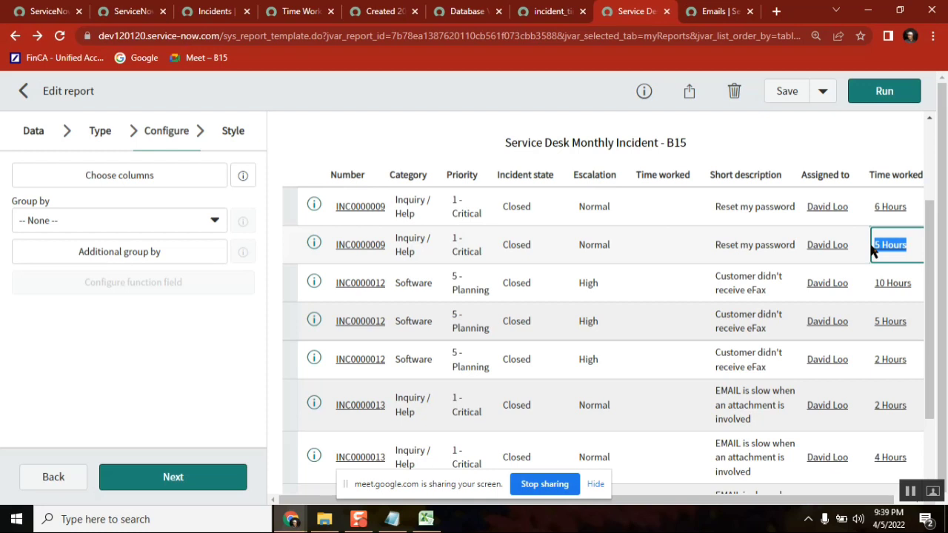
left_click_drag(933, 244, 933, 189)
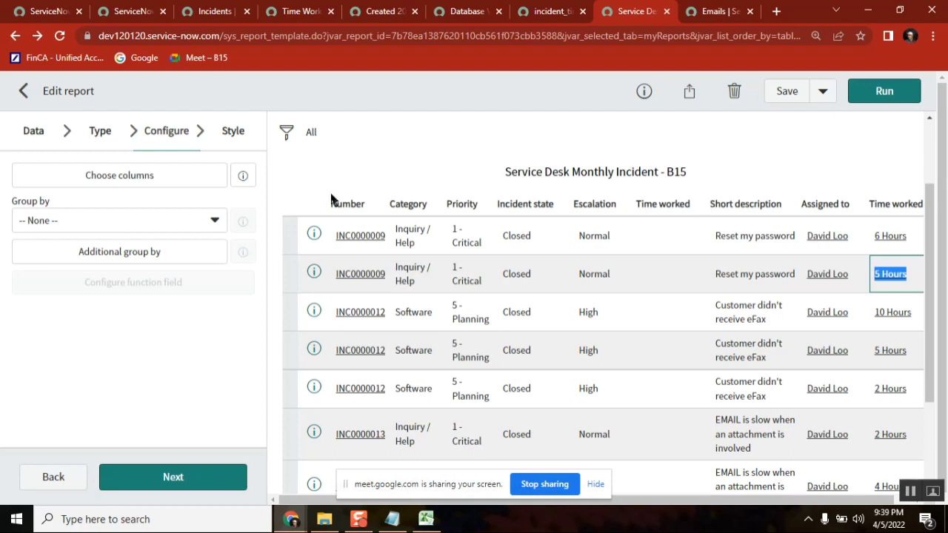
- Open the report's data settings to review its source type and table
left_click(35, 134)
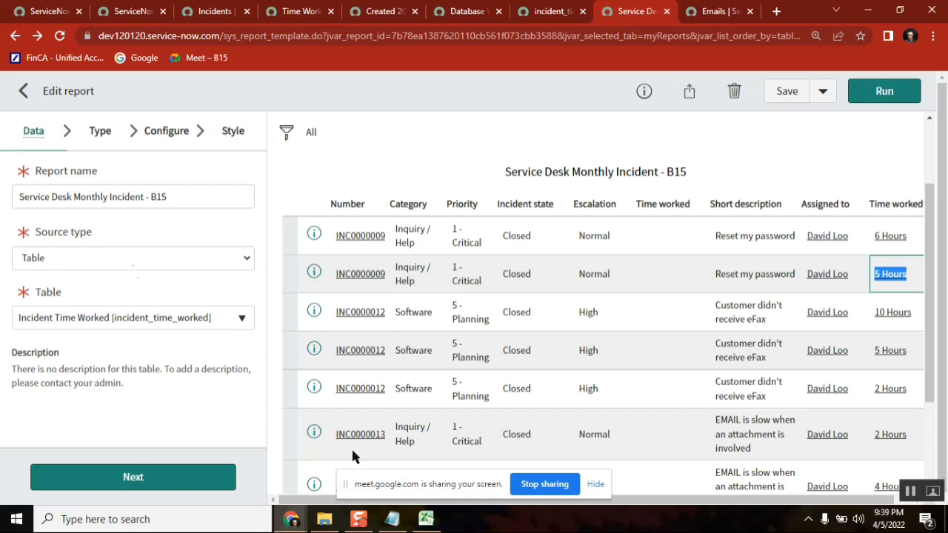
mouse_move(291, 518)
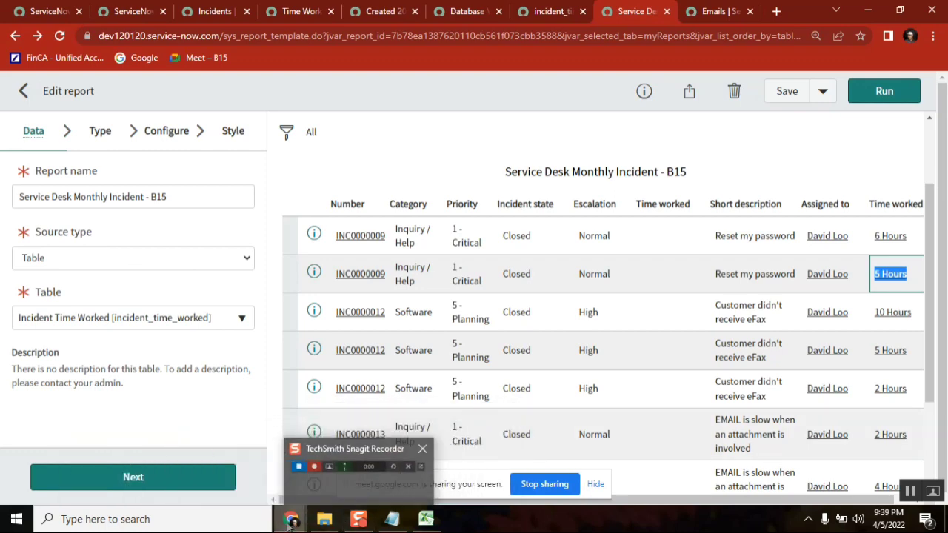